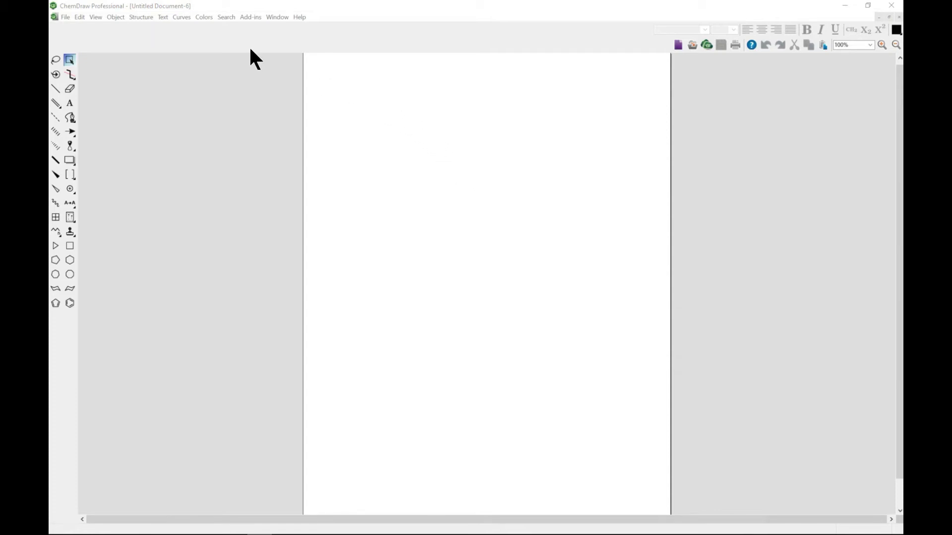
# Open the File menu for the empty untitled document.
pyautogui.click(65, 18)
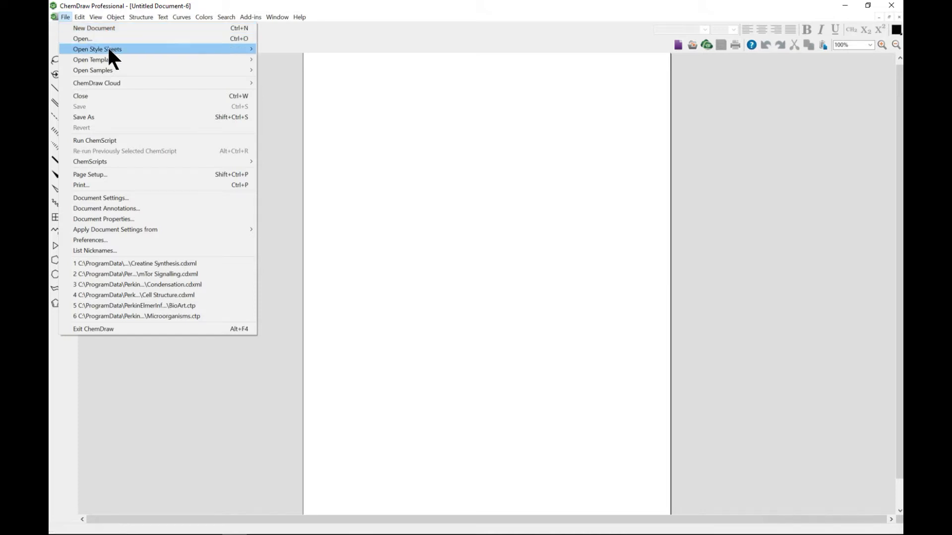
# Browse the style sheets, then view Document Settings Layout and Header/Footer and close without changes.
pyautogui.moveTo(110, 50)
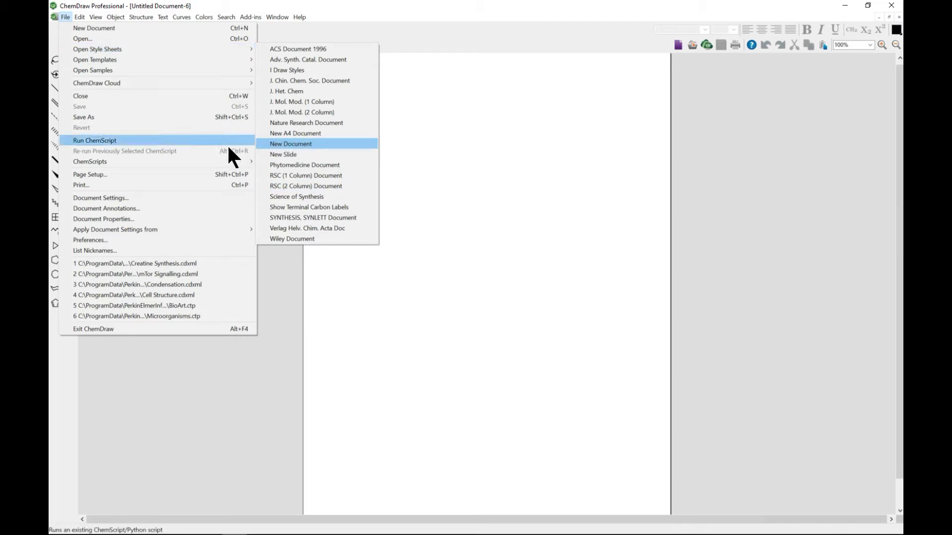
pyautogui.click(103, 198)
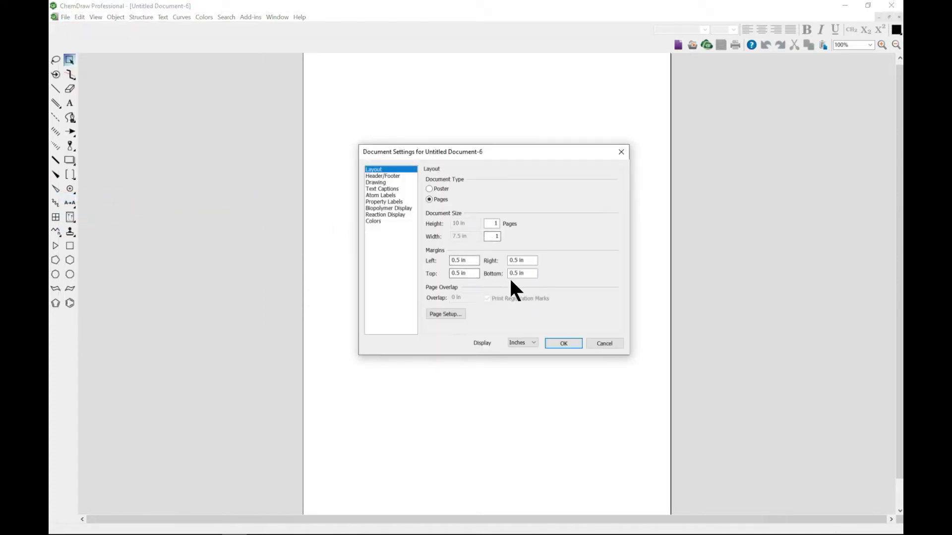
pyautogui.click(401, 177)
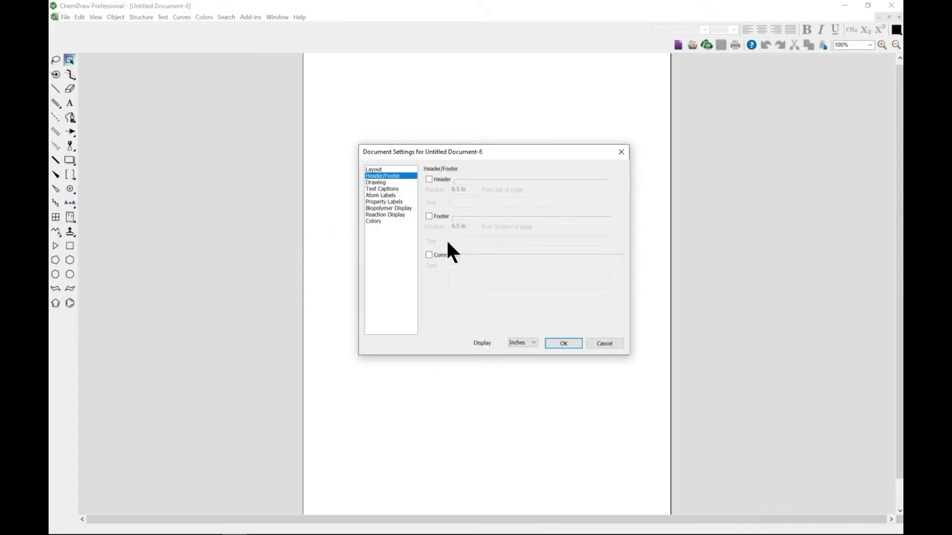
pyautogui.press('Escape')
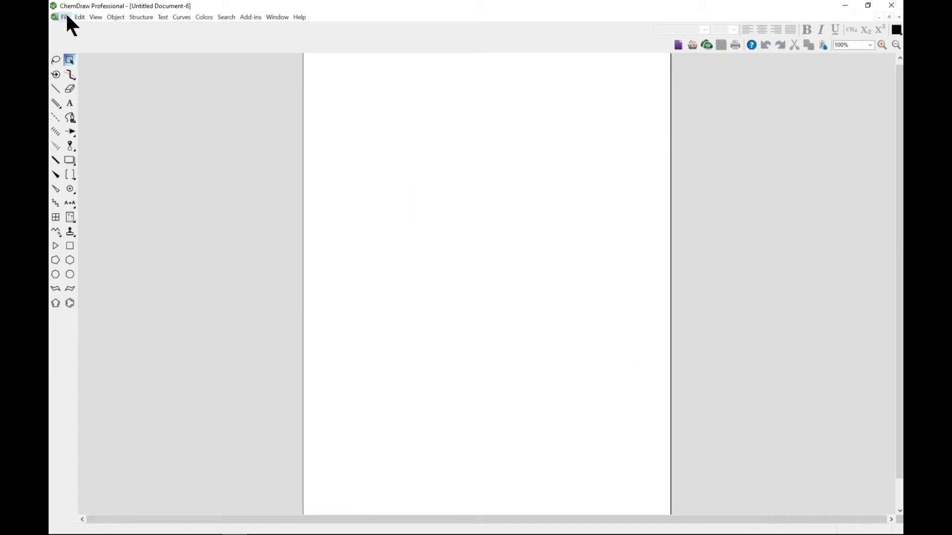
pyautogui.click(65, 17)
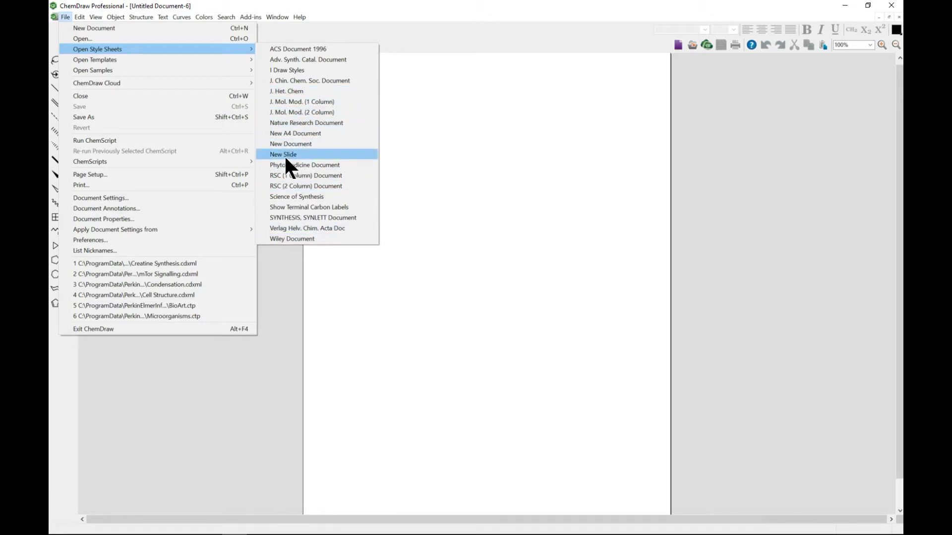
# Open the DNA Templates set from the Open Templates list.
pyautogui.moveTo(137, 60)
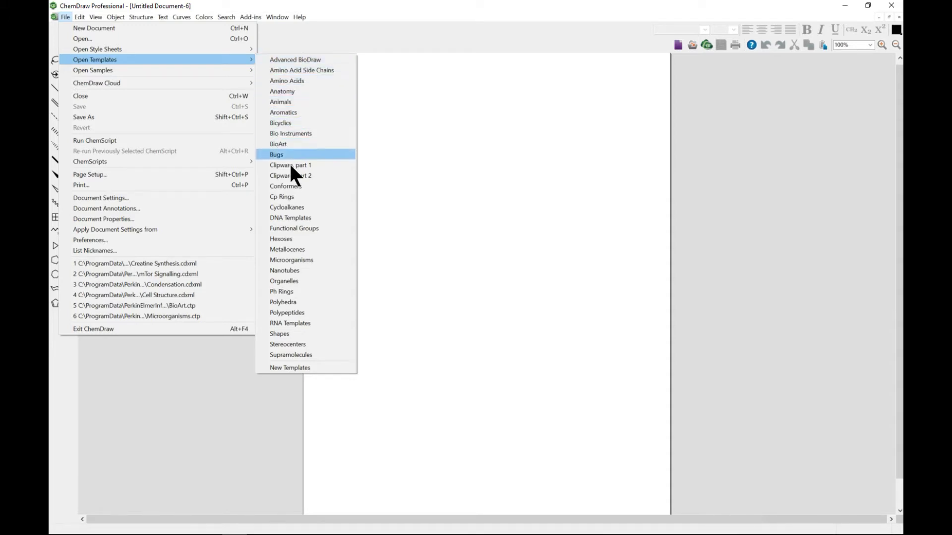
pyautogui.click(304, 218)
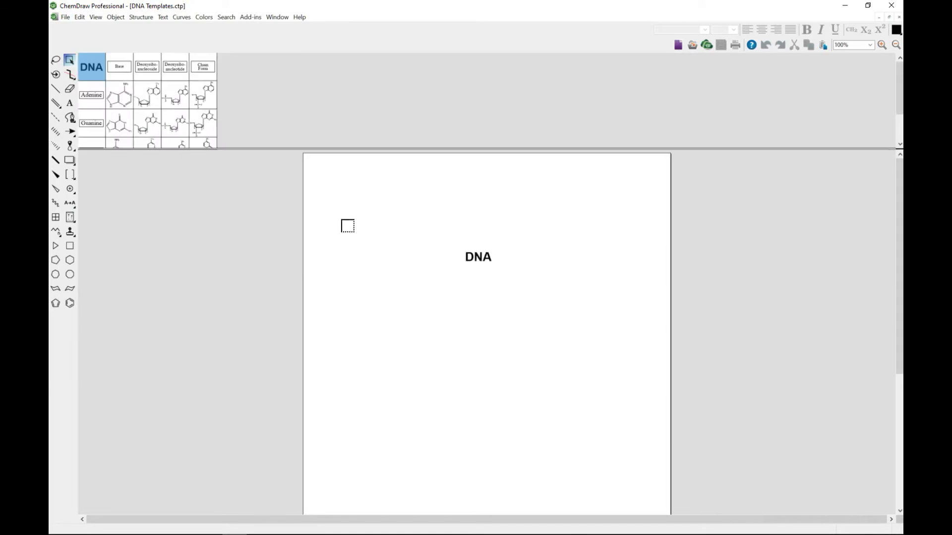
# Preview adenine, thymine and cytosine templates in the enlarged DNA palette, ending on adenine.
pyautogui.click(149, 92)
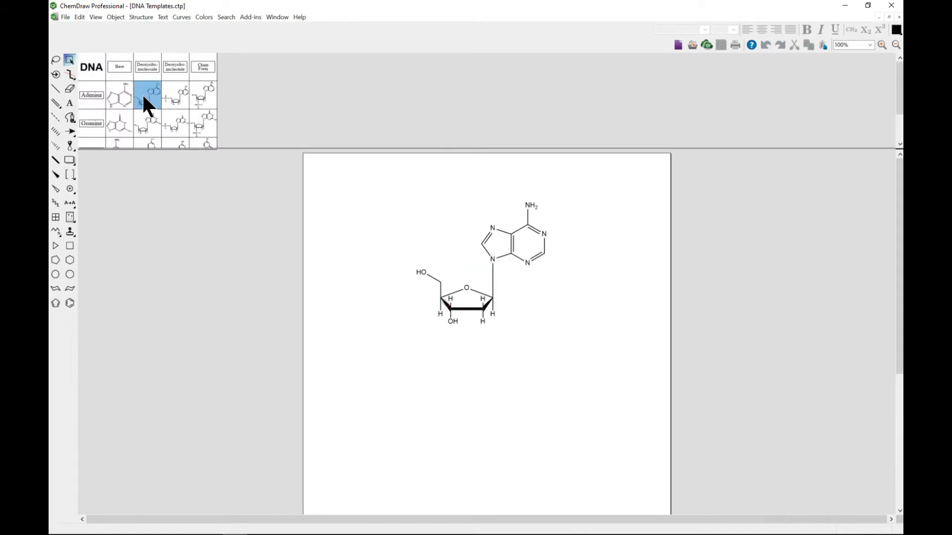
pyautogui.click(124, 94)
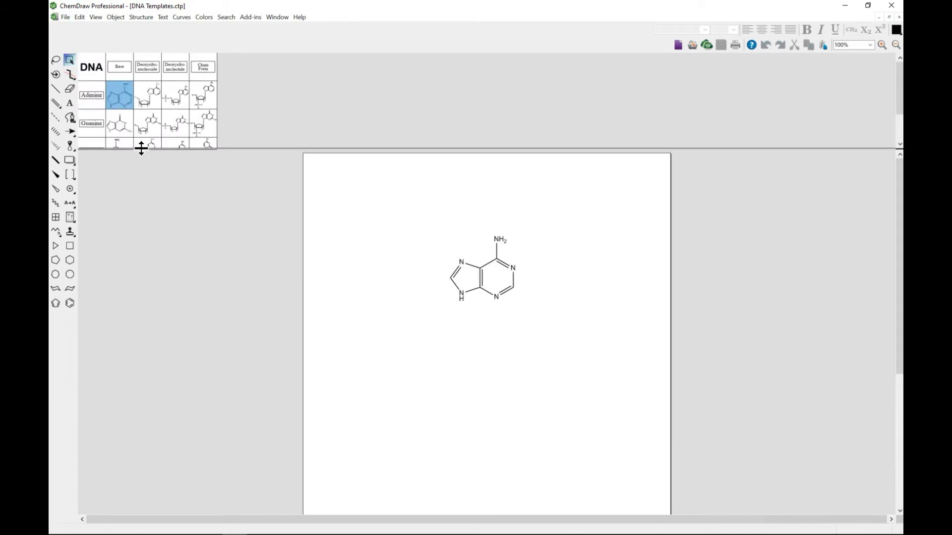
pyautogui.moveTo(141, 148)
pyautogui.mouseDown()
pyautogui.moveTo(135, 191)
pyautogui.moveTo(160, 218)
pyautogui.mouseUp()
pyautogui.click(132, 185)
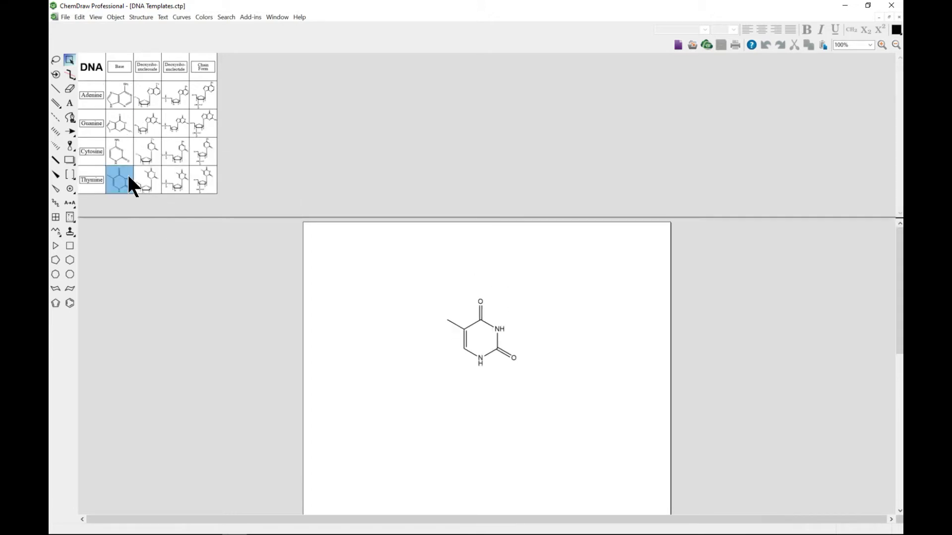
pyautogui.click(179, 174)
pyautogui.click(206, 182)
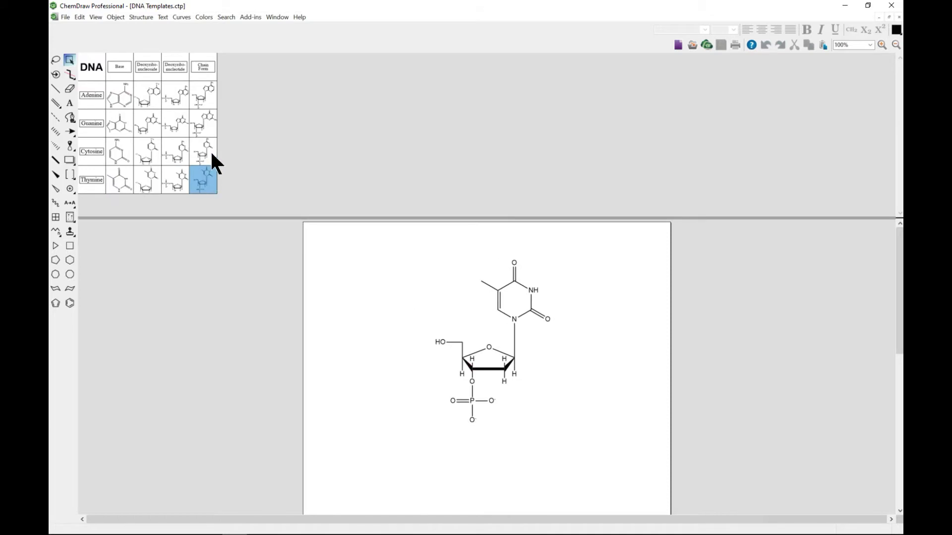
pyautogui.click(209, 145)
pyautogui.click(128, 93)
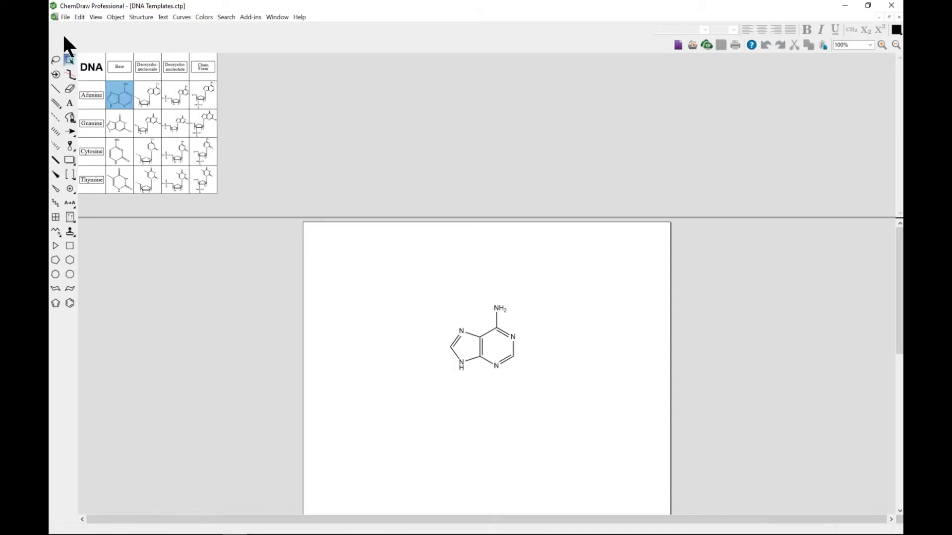
# Open the Functional Groups template set.
pyautogui.click(65, 17)
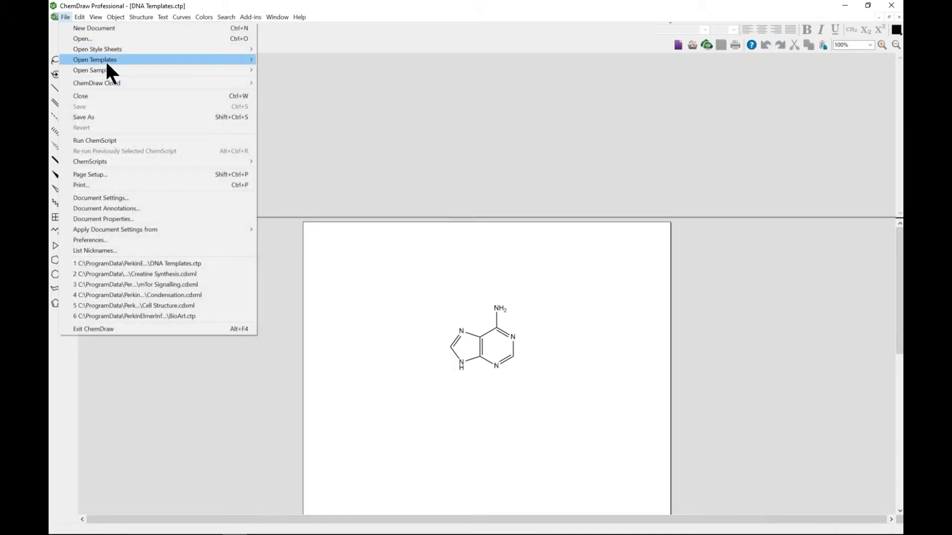
pyautogui.moveTo(165, 70)
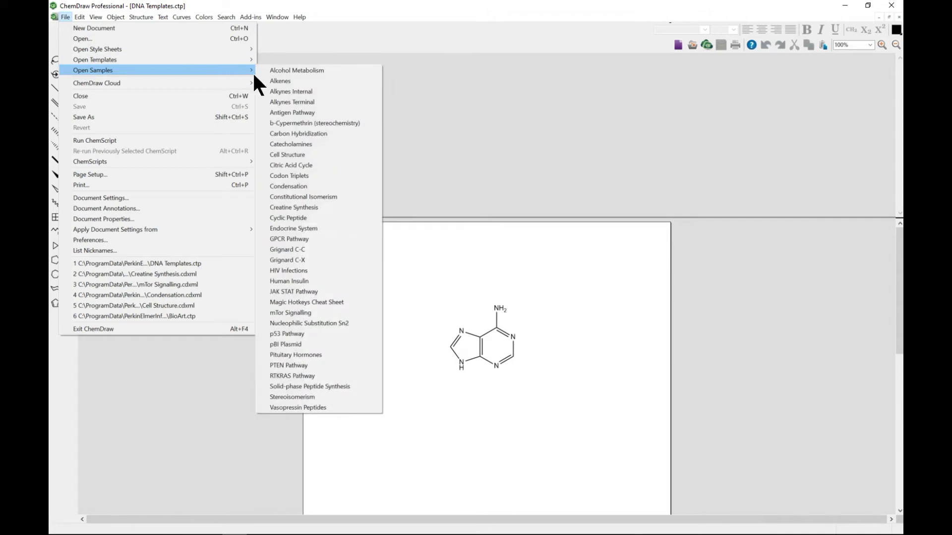
pyautogui.moveTo(244, 61)
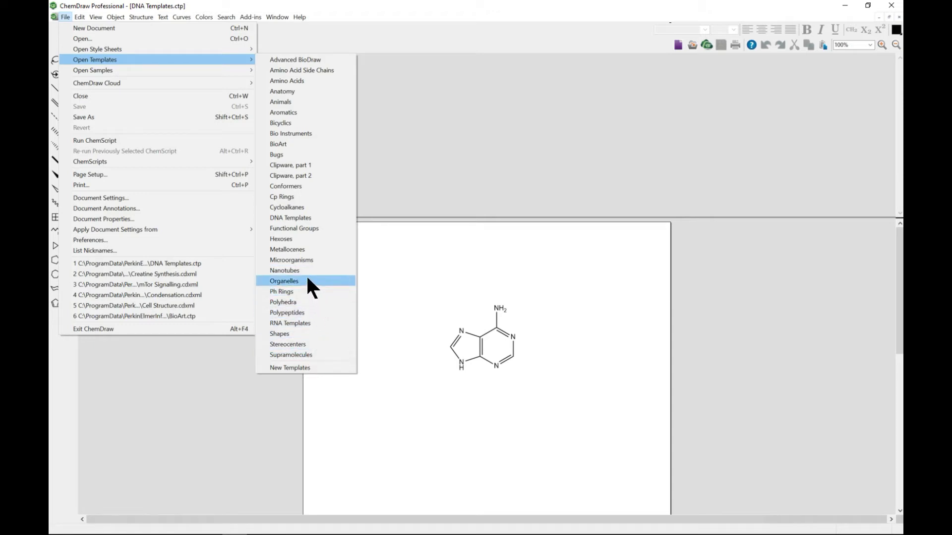
pyautogui.click(298, 228)
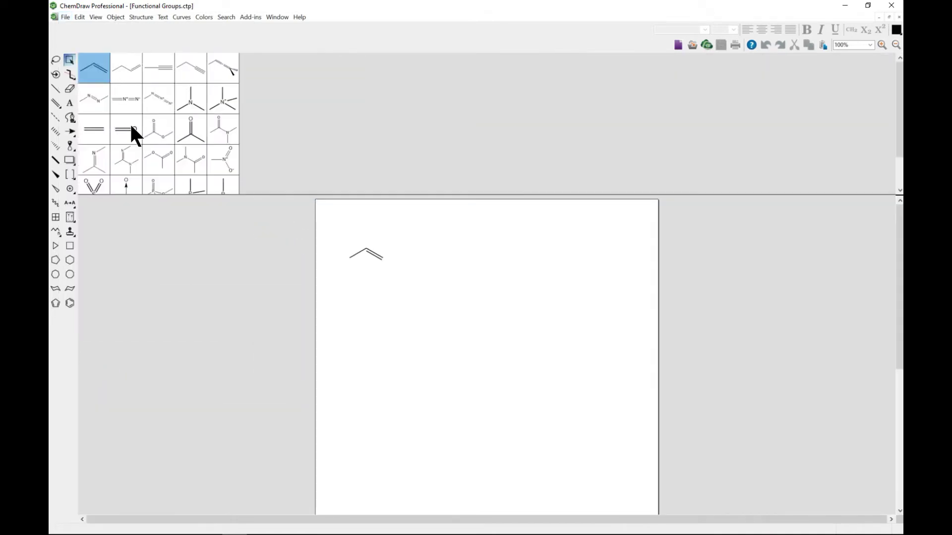
# Preview the phosphonate, imine, amidine, ester and carbonyl functional-group templates.
pyautogui.moveTo(179, 194); pyautogui.dragTo(179, 233)
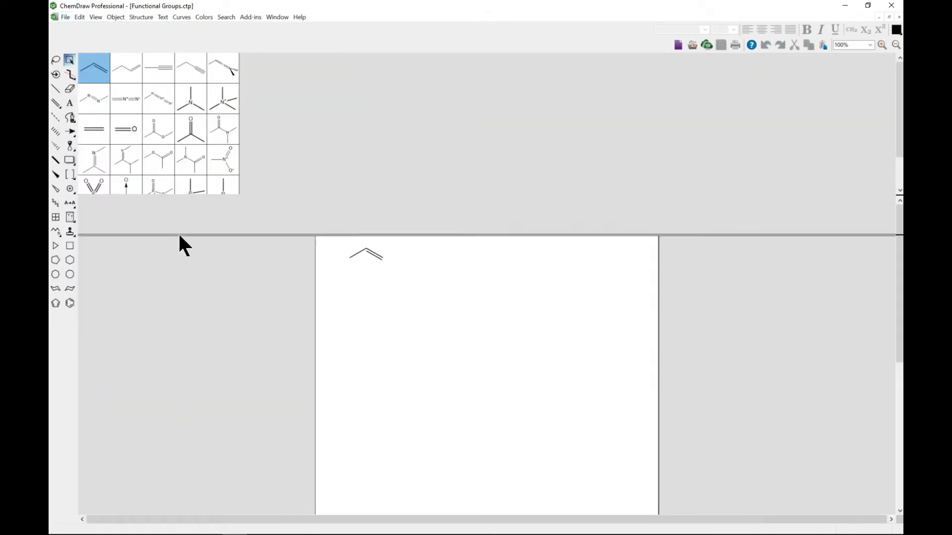
pyautogui.click(148, 199)
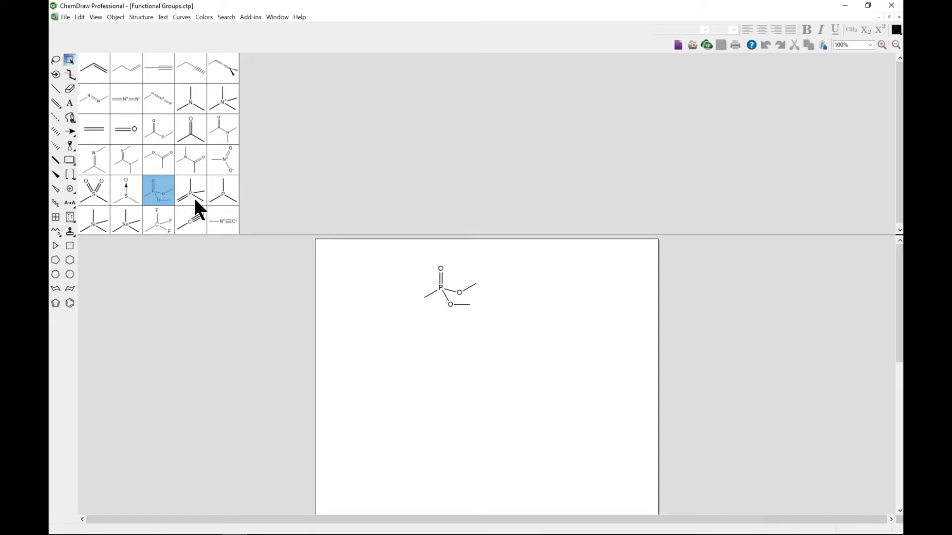
pyautogui.click(91, 163)
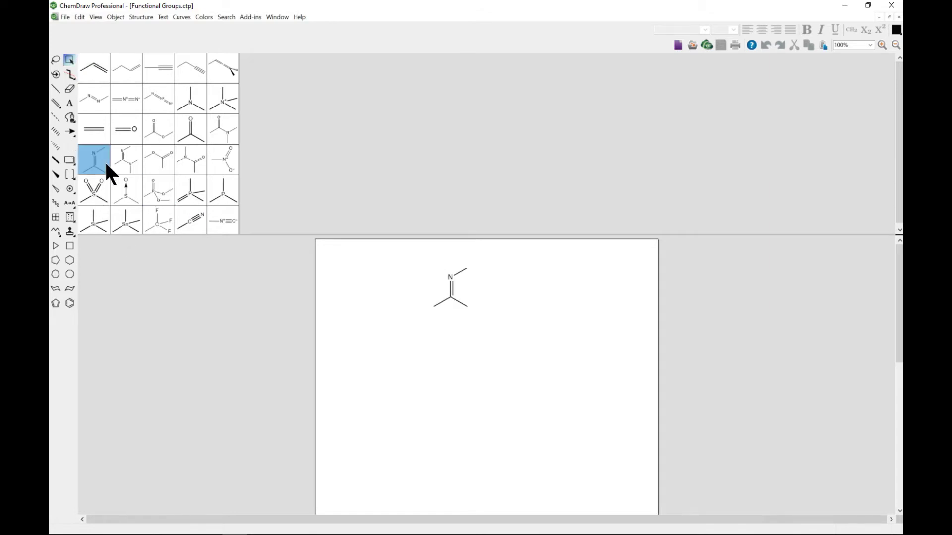
pyautogui.click(120, 161)
pyautogui.click(150, 131)
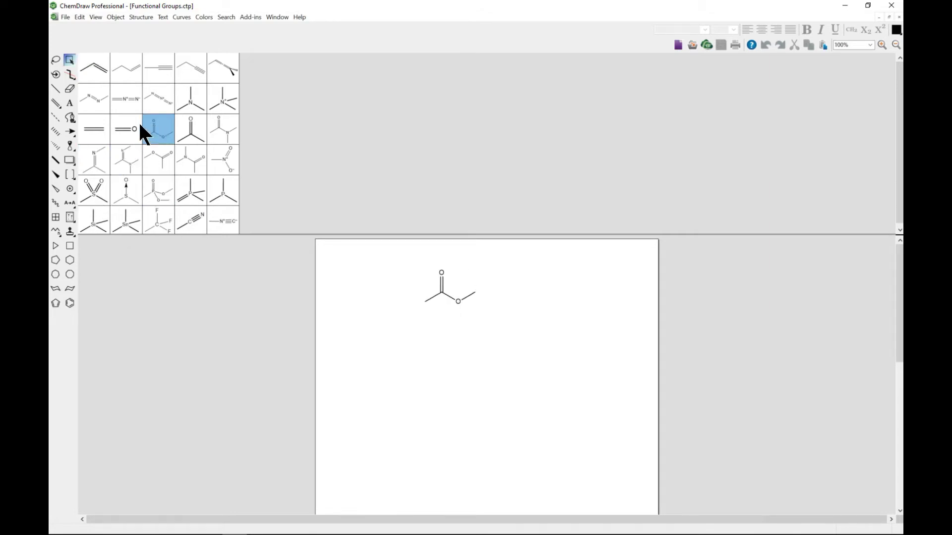
pyautogui.click(129, 127)
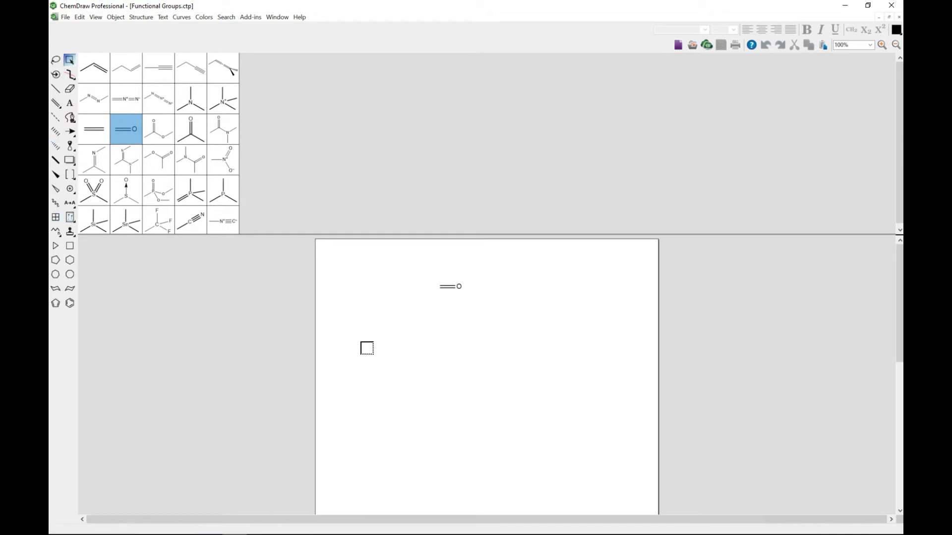
# Open the Aromatics template set and display the list of sample documents.
pyautogui.click(65, 17)
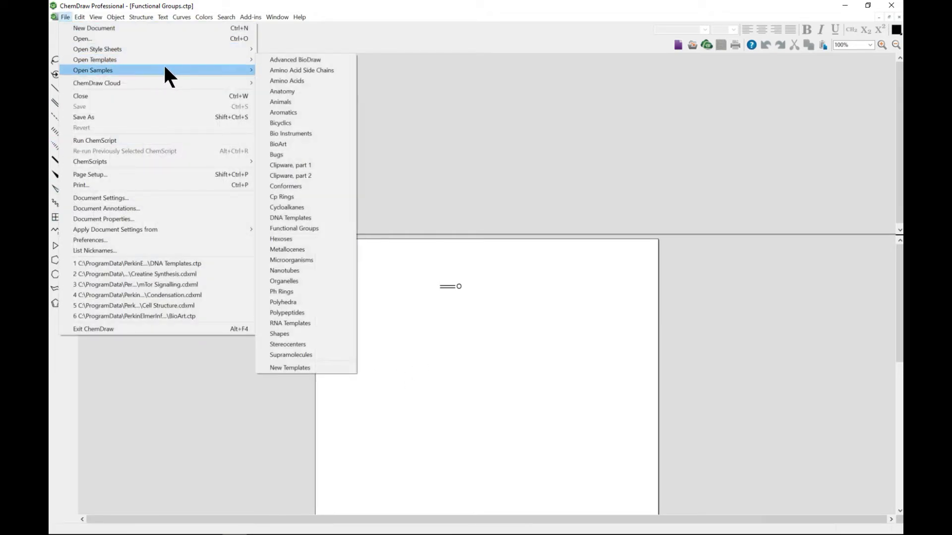
pyautogui.click(289, 111)
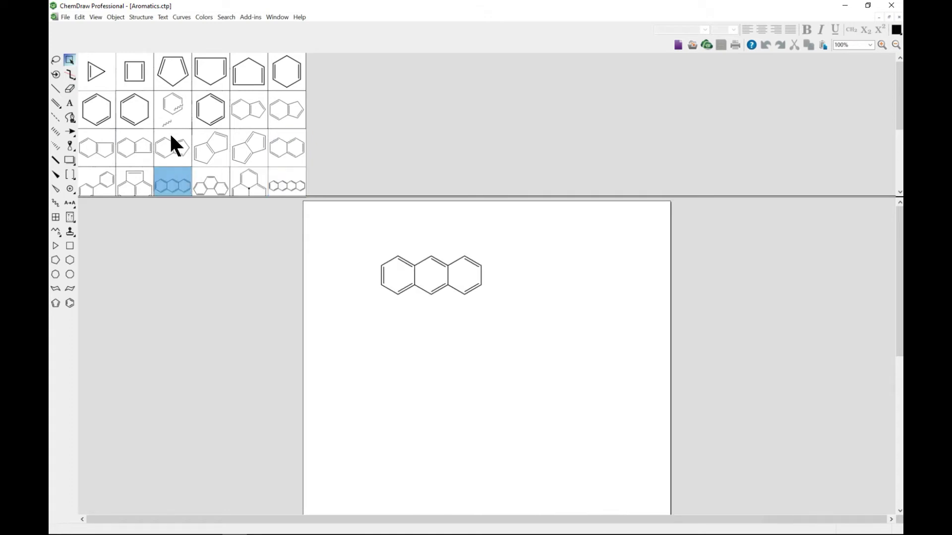
pyautogui.click(65, 17)
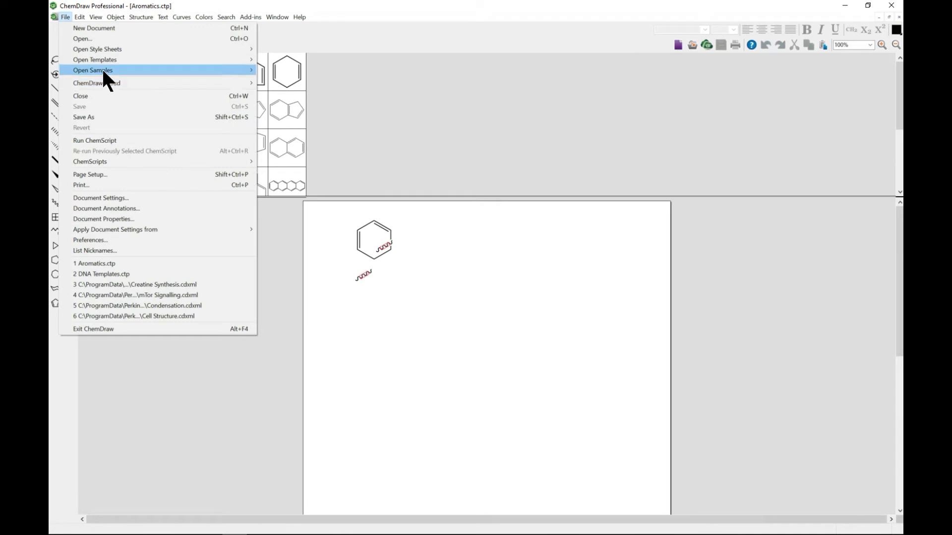
pyautogui.moveTo(109, 72)
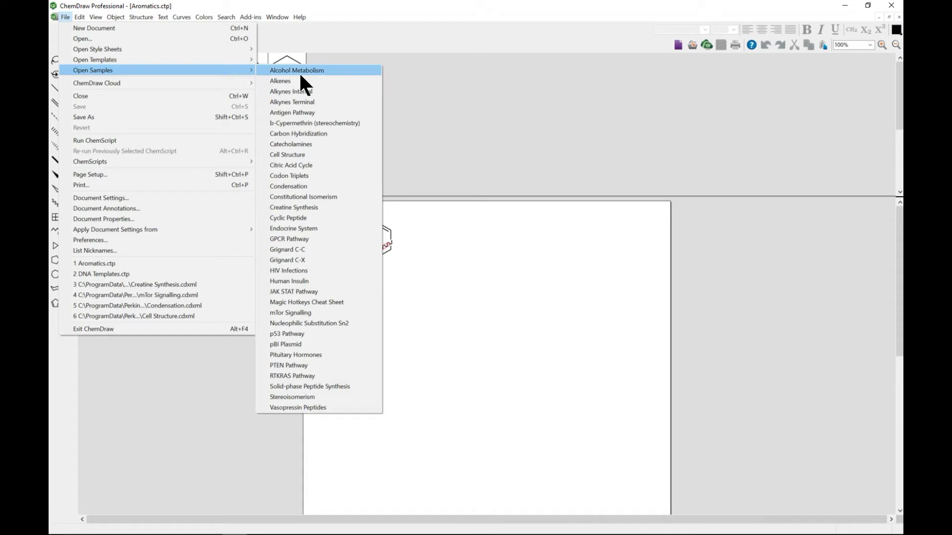
# Open an editable copy of the Cell Structure sample, move the Golgi bodies, and select cell parts.
pyautogui.click(312, 155)
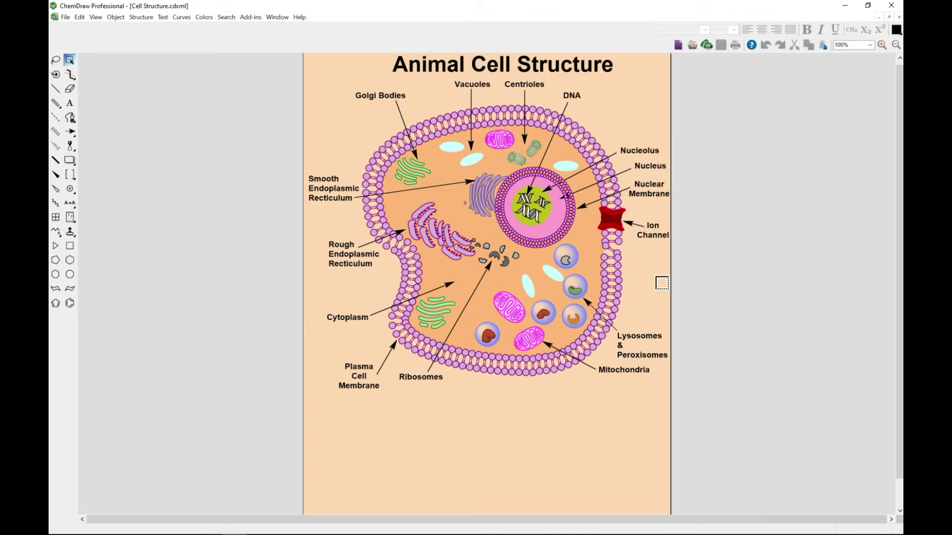
pyautogui.click(438, 195)
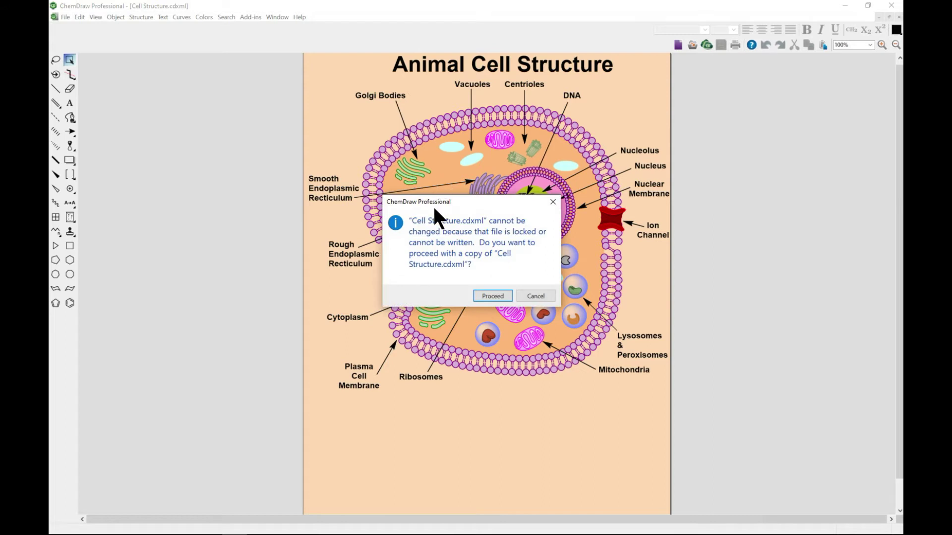
pyautogui.click(492, 297)
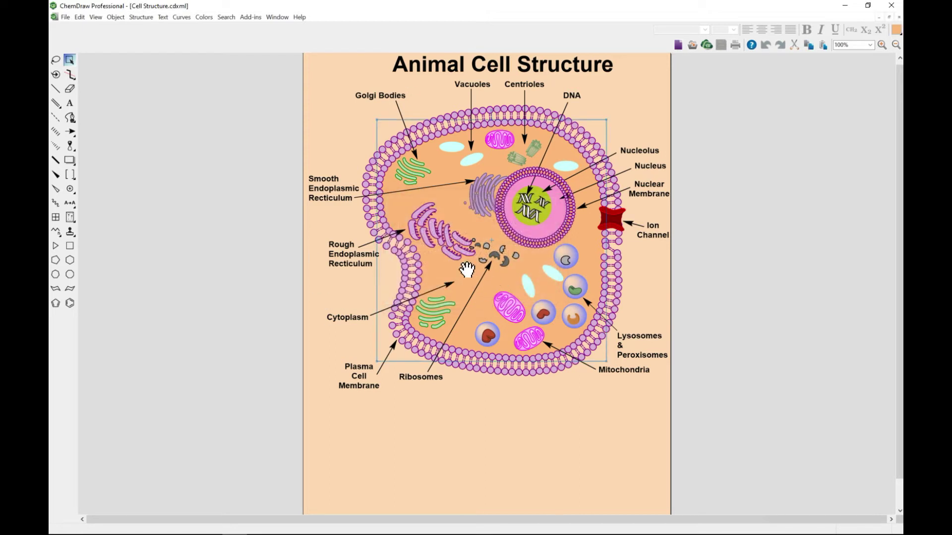
pyautogui.moveTo(412, 160); pyautogui.dragTo(440, 169)
pyautogui.click(452, 148)
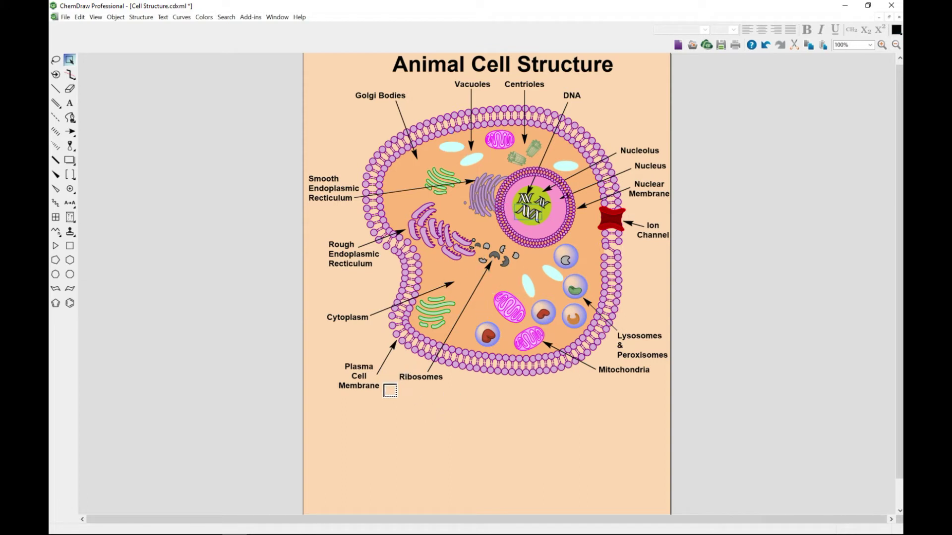
pyautogui.click(434, 366)
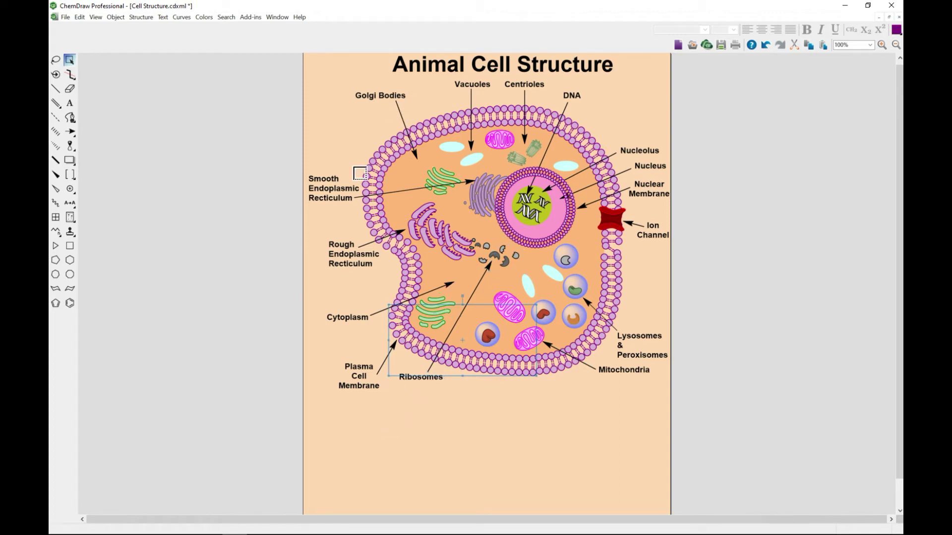
# Open the HIV Infections sample document.
pyautogui.click(66, 17)
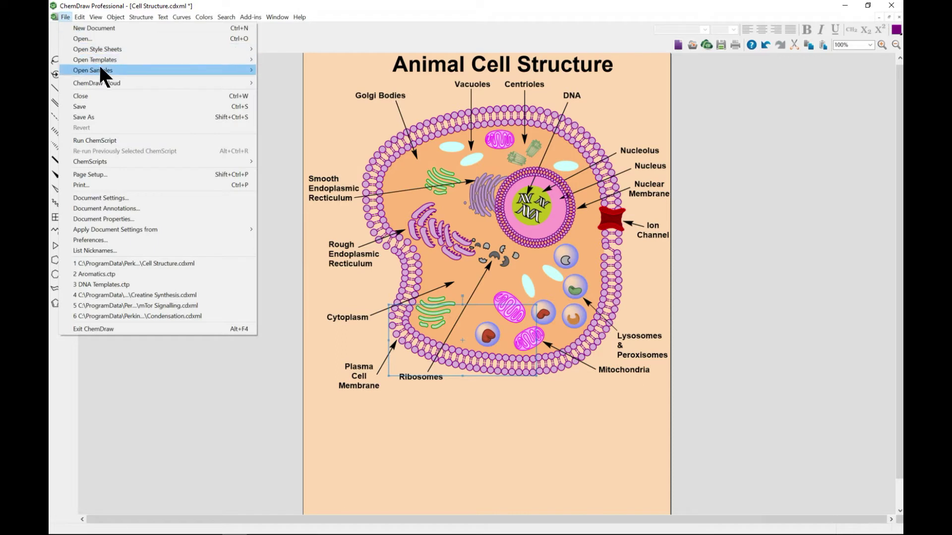
pyautogui.moveTo(219, 71)
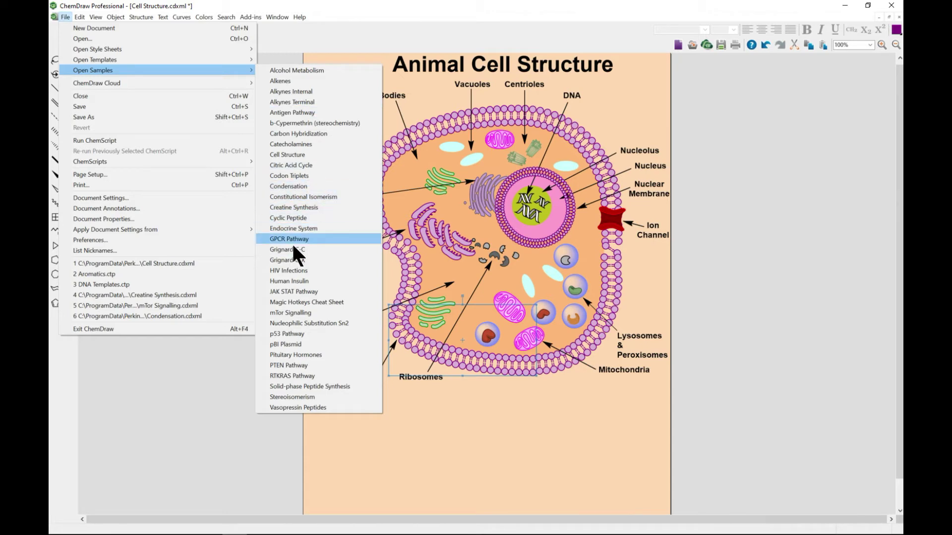
pyautogui.click(296, 272)
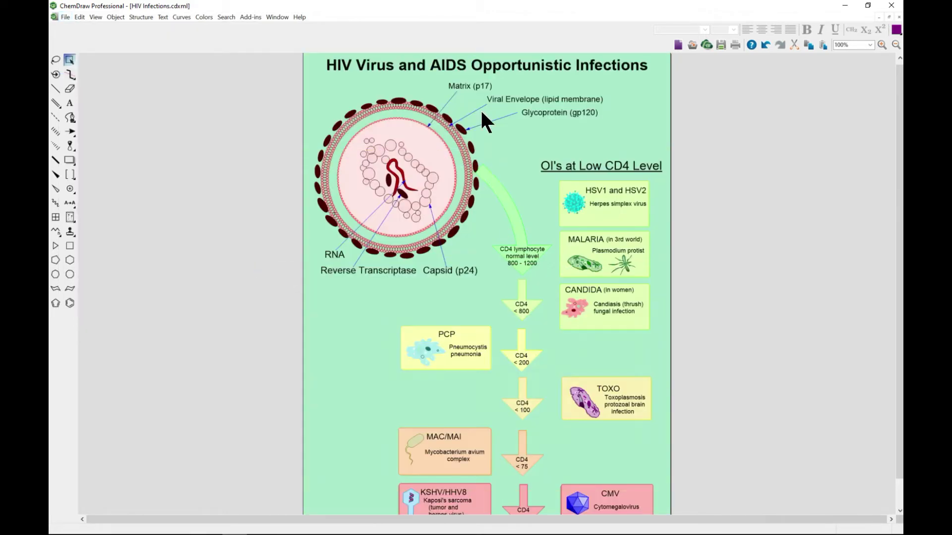
# Open the Creatine Synthesis sample from the samples list.
pyautogui.click(68, 15)
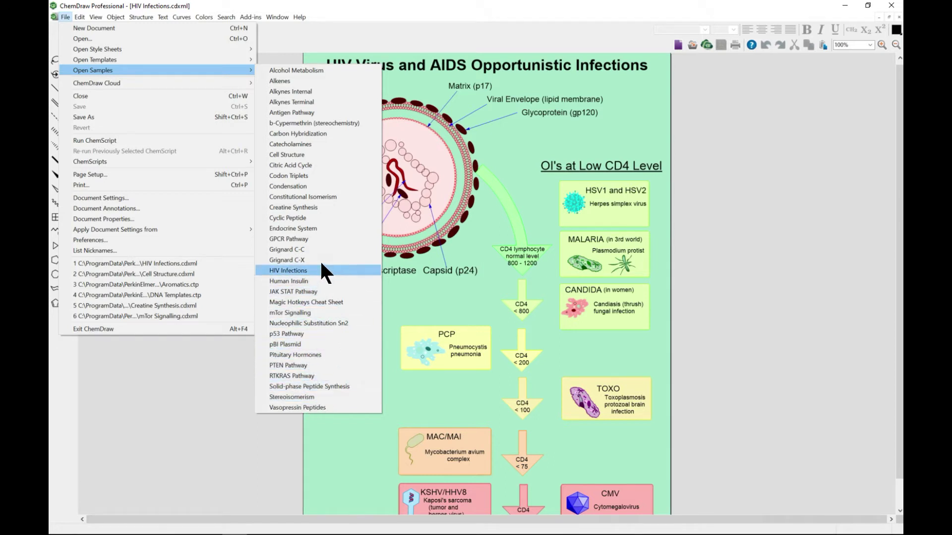
pyautogui.click(290, 208)
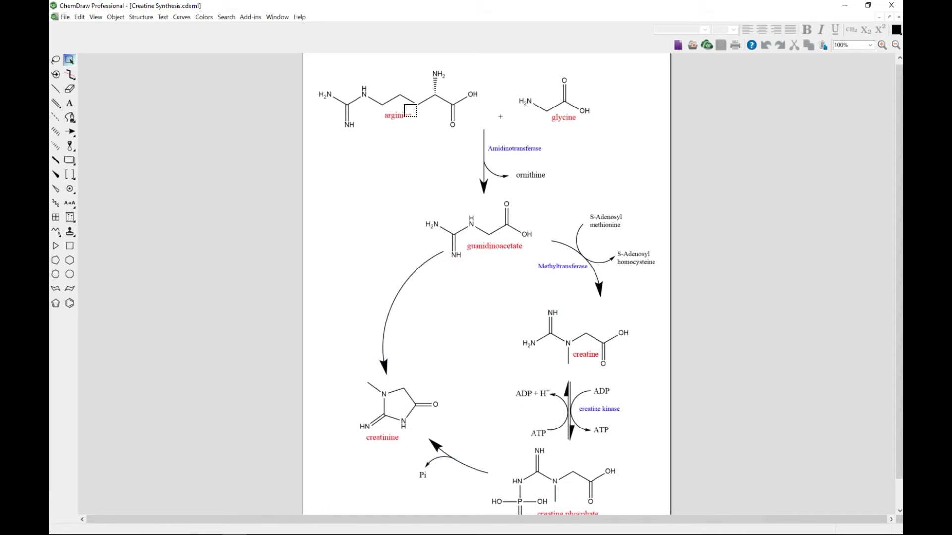
# Edit the arginine label, proceed with an editable copy, and select arginine's C=NH bond.
pyautogui.doubleClick(410, 110)
pyautogui.click(485, 298)
pyautogui.click(348, 112)
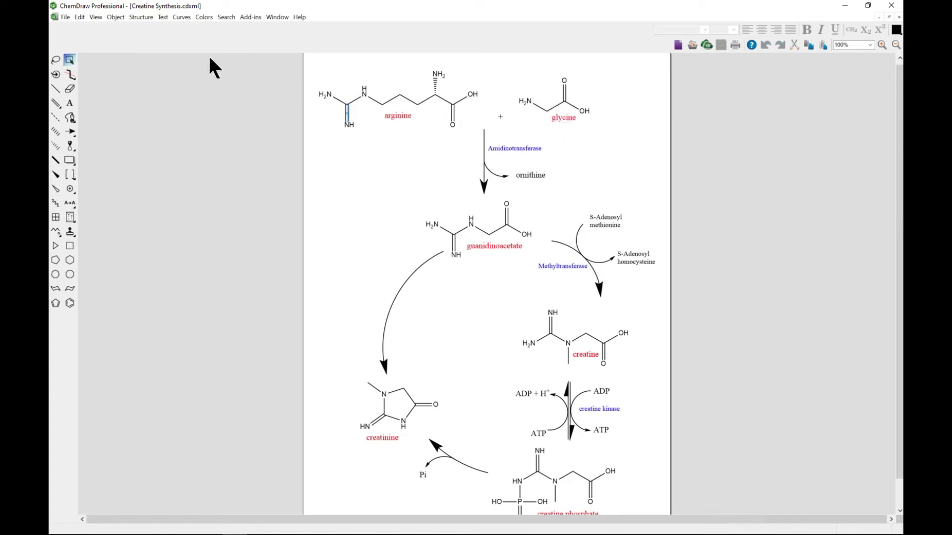
pyautogui.click(67, 17)
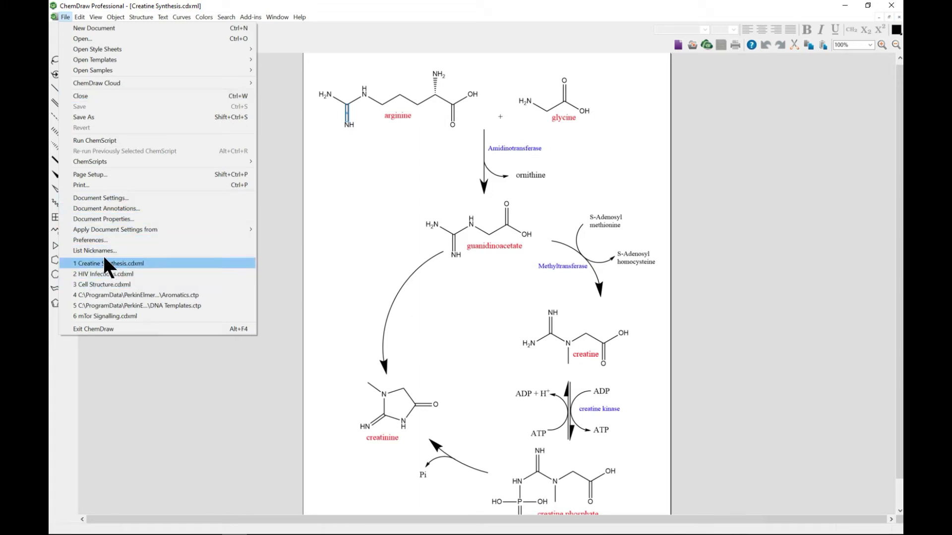
# Switch the General preferences measurement units from Inches to Points and confirm.
pyautogui.click(115, 240)
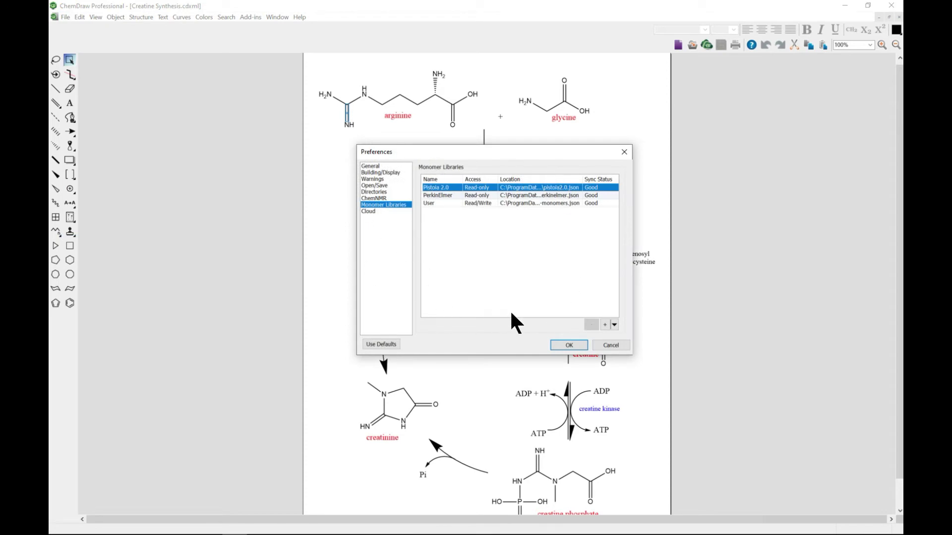
pyautogui.click(380, 167)
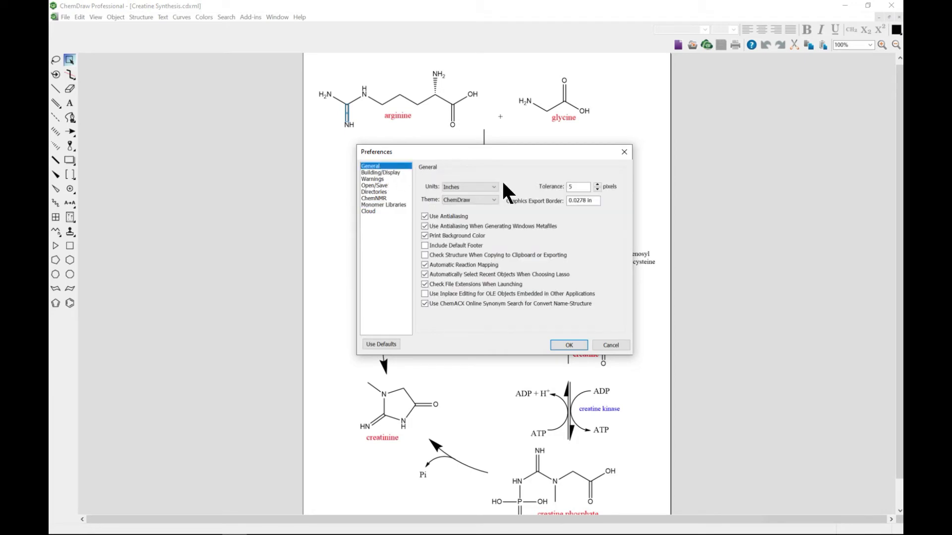
pyautogui.click(474, 188)
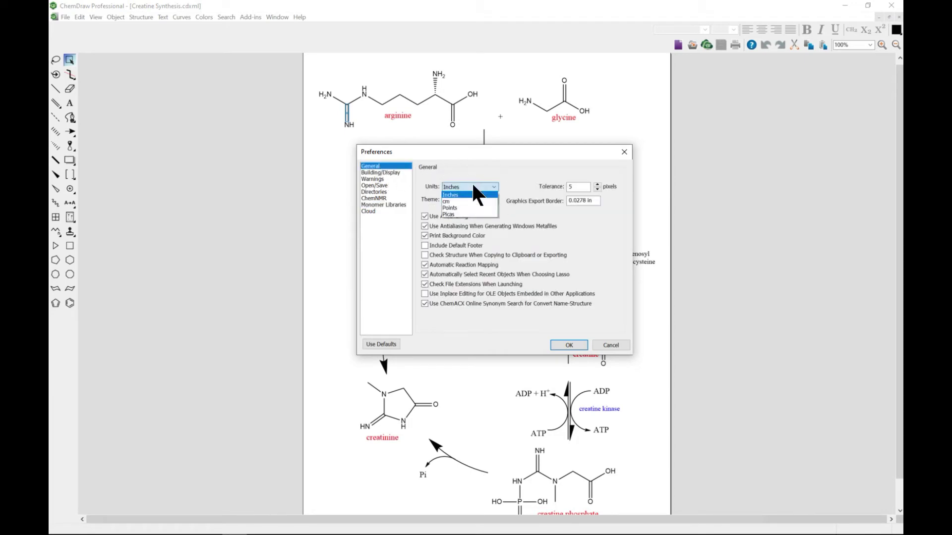
pyautogui.click(471, 208)
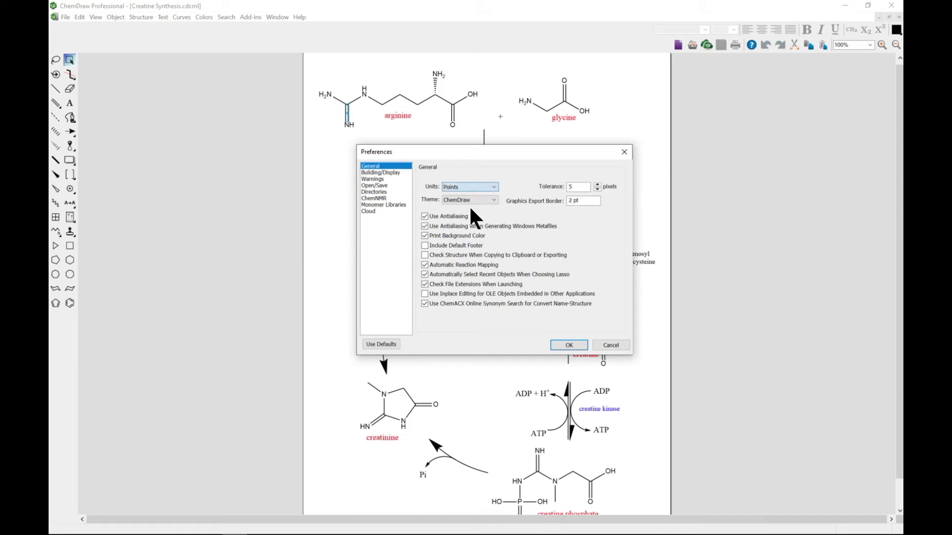
pyautogui.click(569, 345)
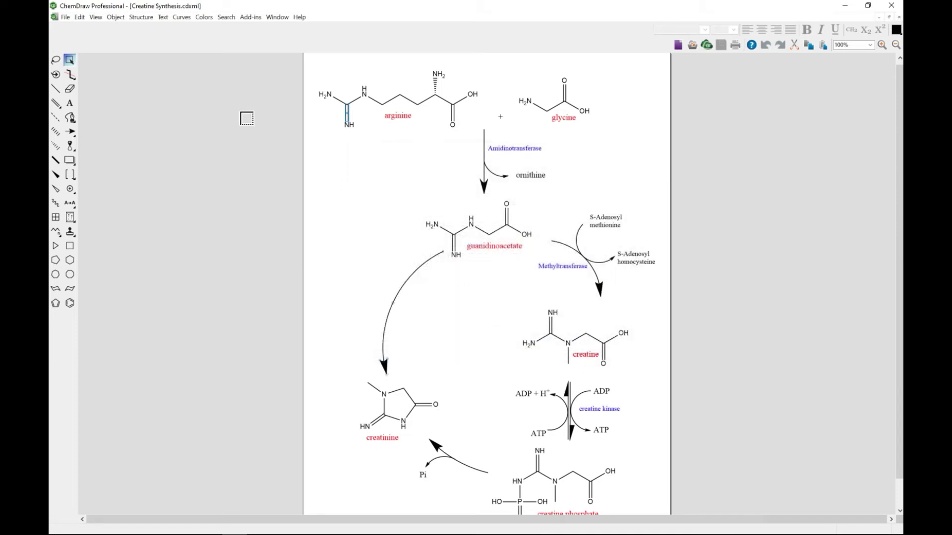
# Check the Document Settings (30 pt bond length), close them, and show the style sheets.
pyautogui.click(66, 17)
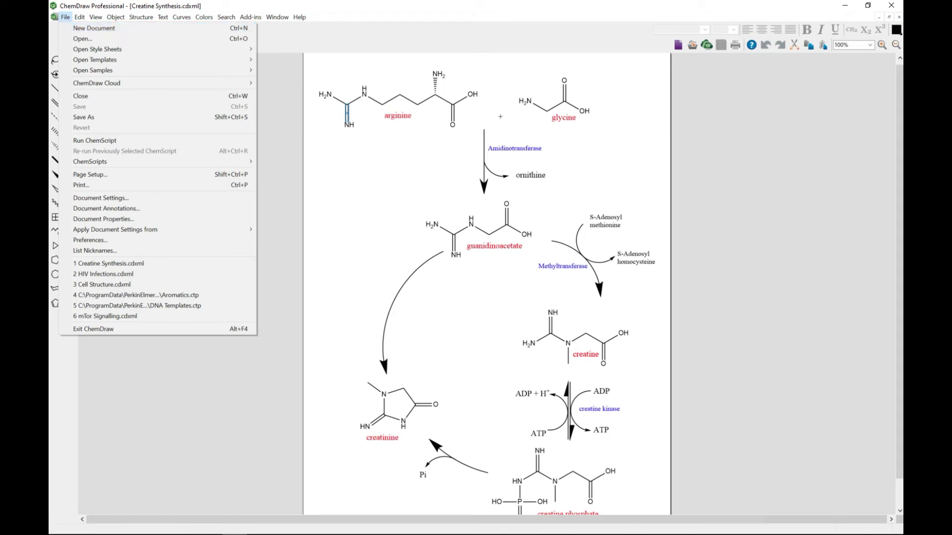
pyautogui.click(141, 198)
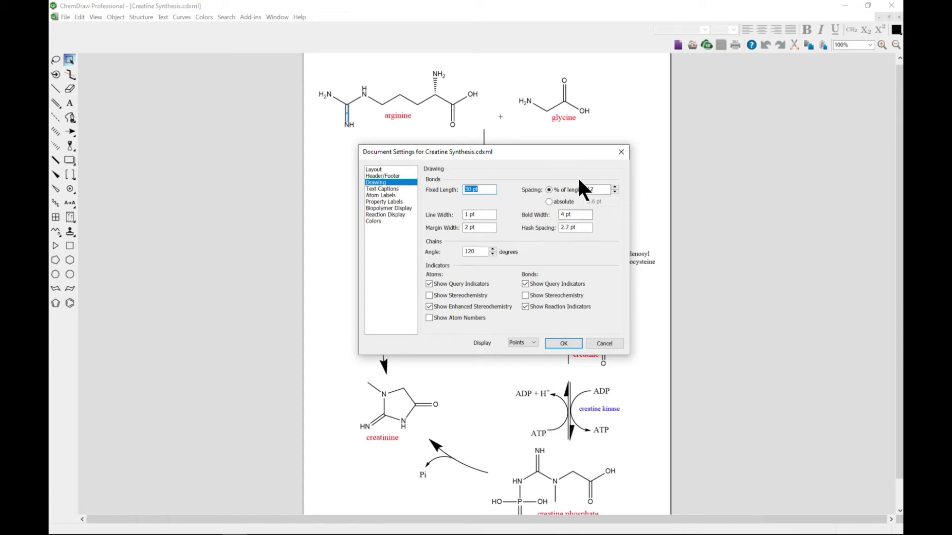
pyautogui.click(620, 153)
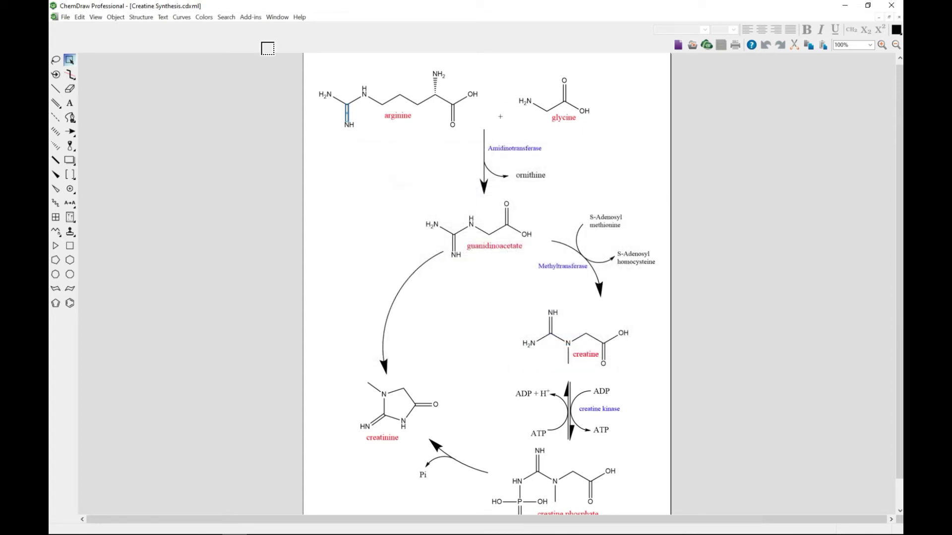
pyautogui.click(65, 17)
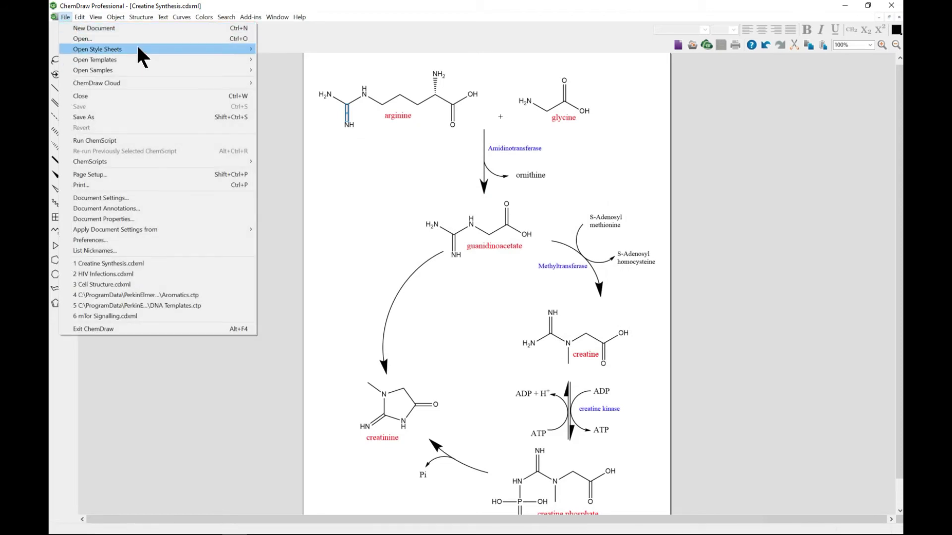
pyautogui.moveTo(190, 51)
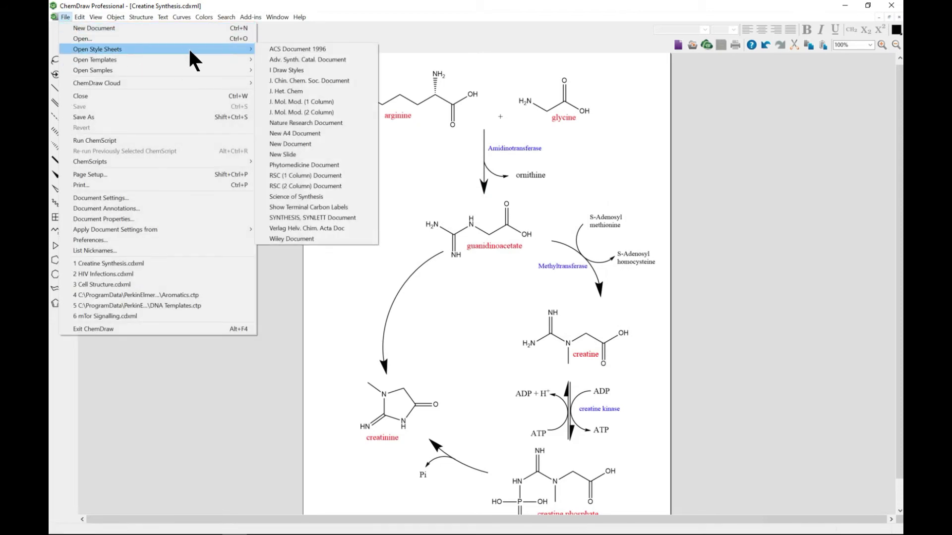
# Start a blank ACS Document 1996 and review its Drawing and Text Captions settings without changes.
pyautogui.click(291, 48)
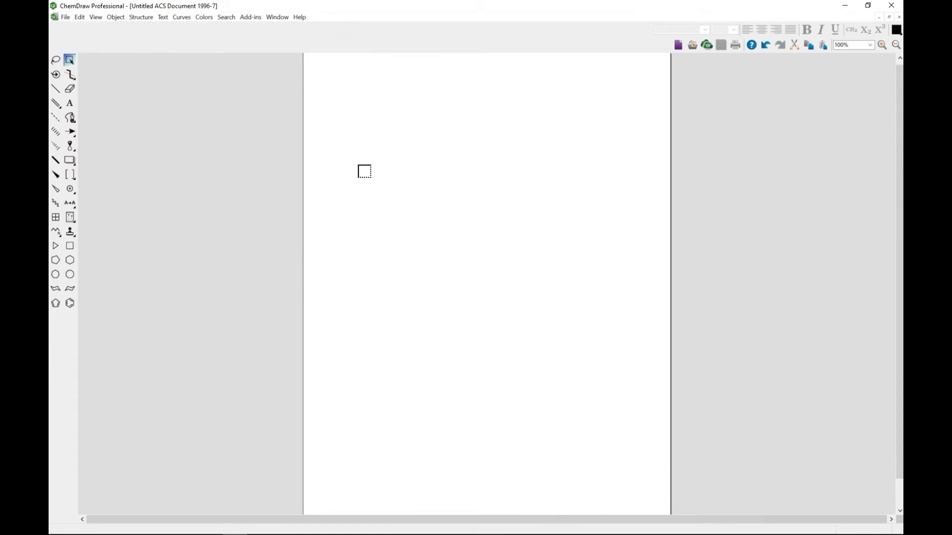
pyautogui.click(64, 16)
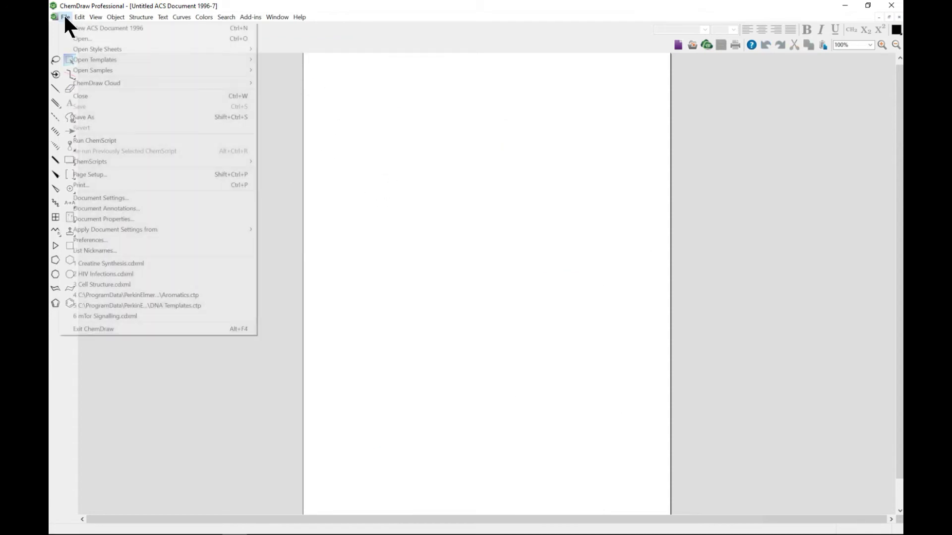
pyautogui.click(99, 198)
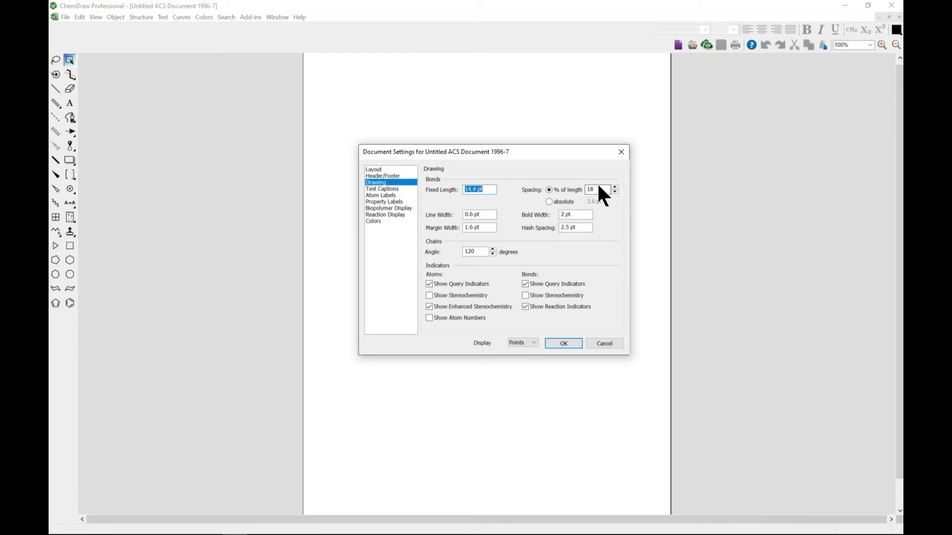
pyautogui.click(390, 189)
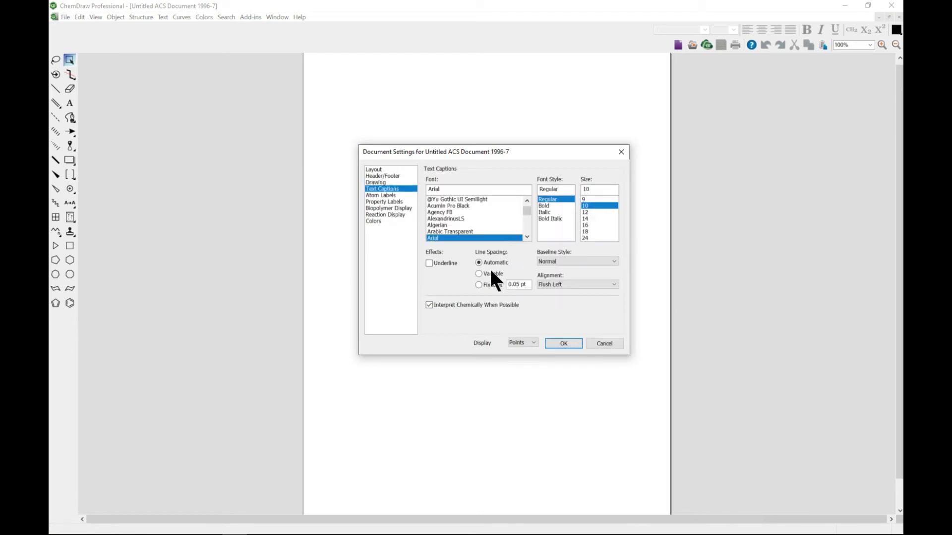
pyautogui.click(622, 152)
pyautogui.click(64, 19)
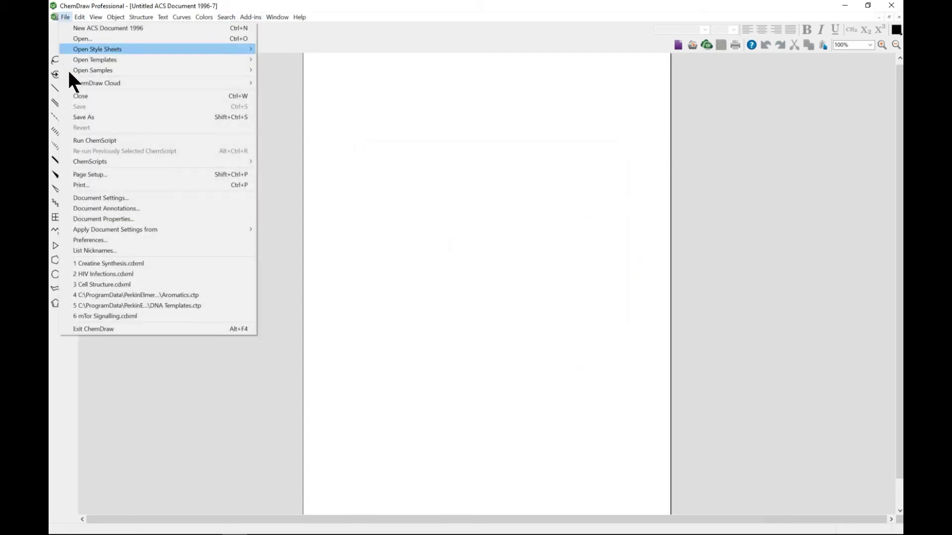
pyautogui.click(147, 240)
pyautogui.click(492, 186)
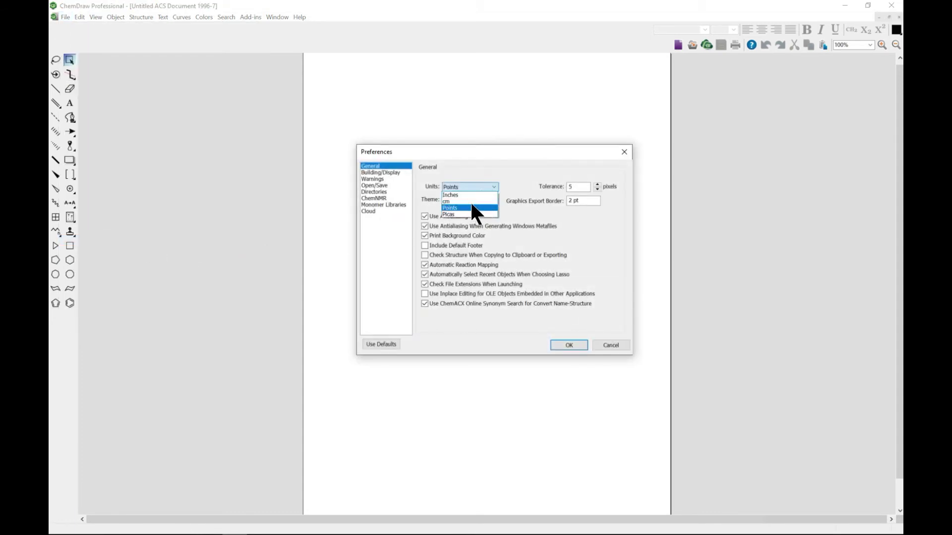
pyautogui.click(589, 231)
pyautogui.click(386, 172)
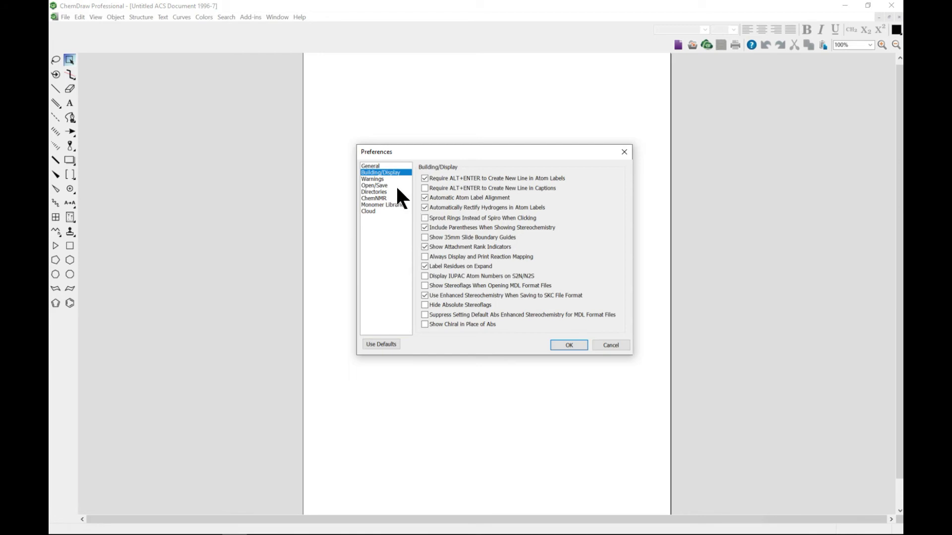
pyautogui.click(379, 180)
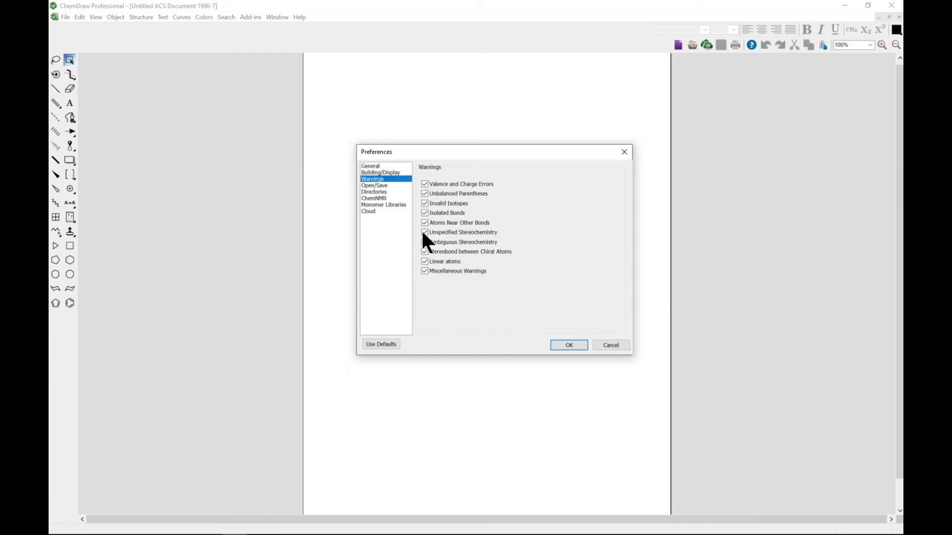
pyautogui.click(374, 186)
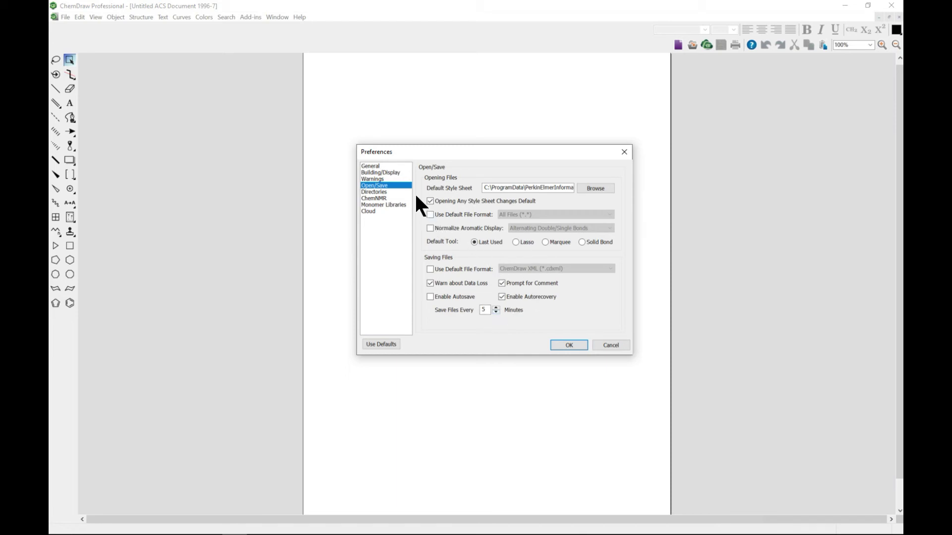
pyautogui.click(625, 152)
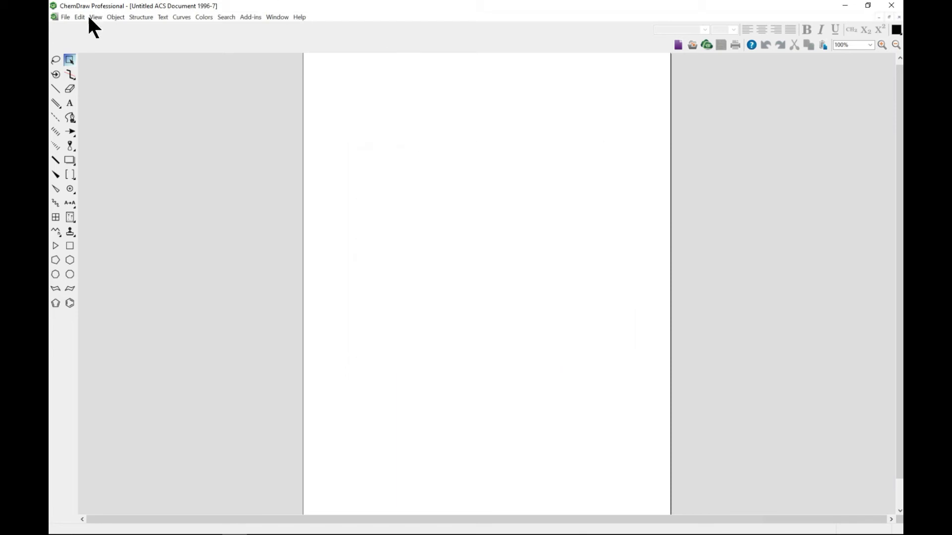
pyautogui.click(66, 16)
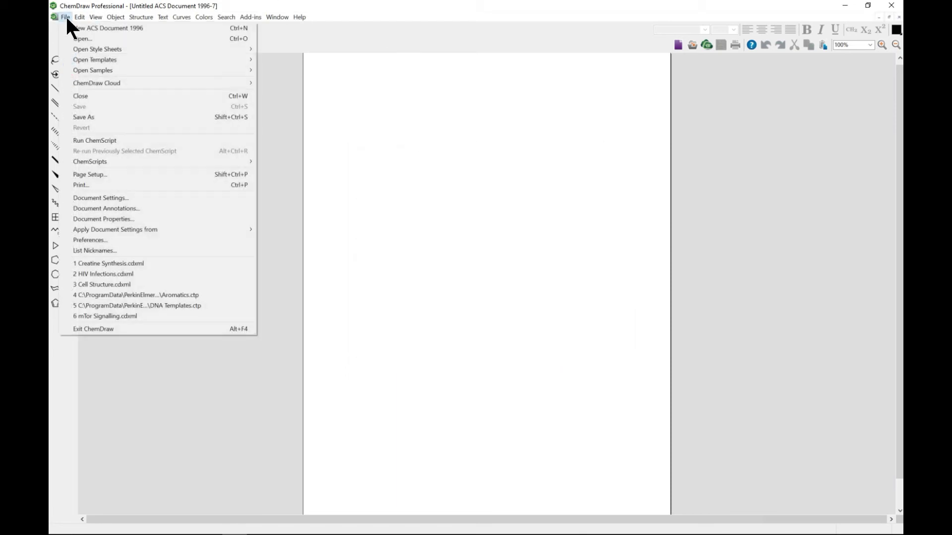
pyautogui.click(96, 178)
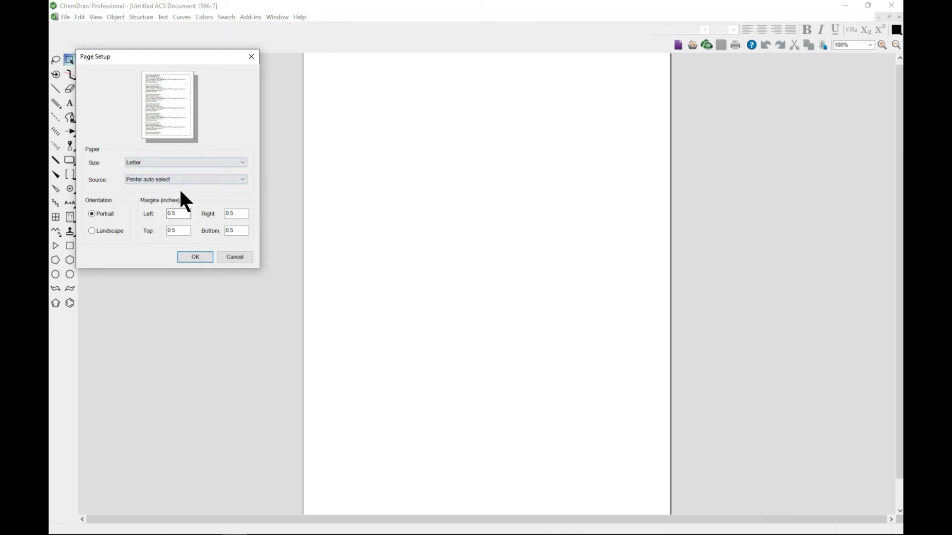
pyautogui.click(195, 161)
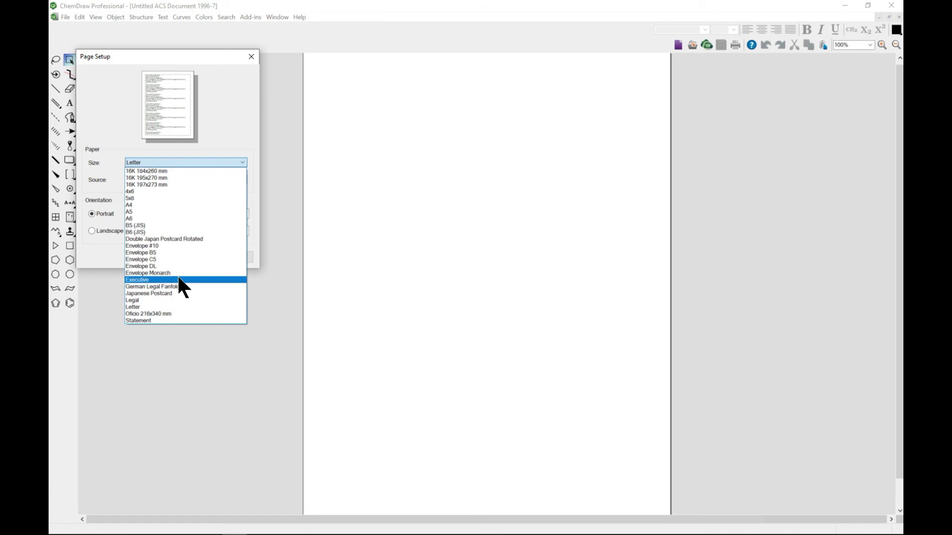
pyautogui.click(241, 160)
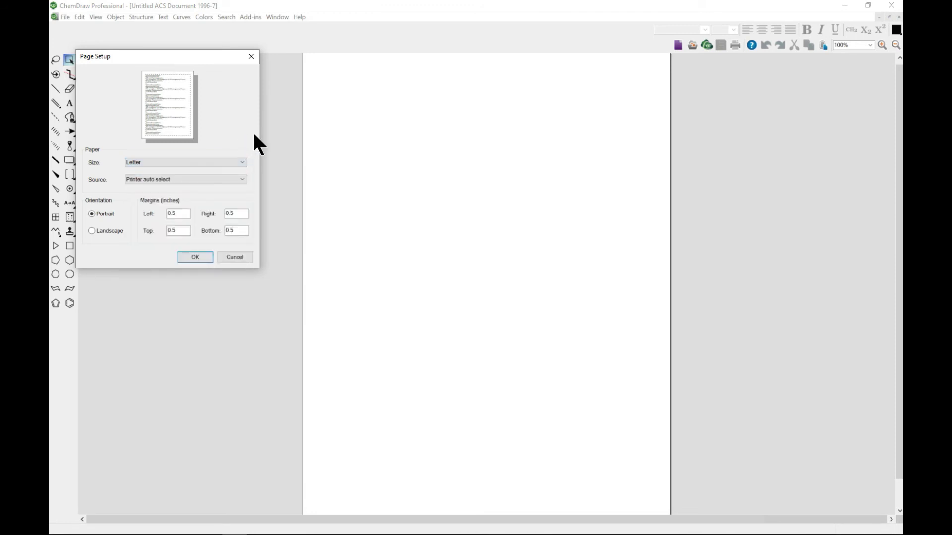
pyautogui.click(219, 177)
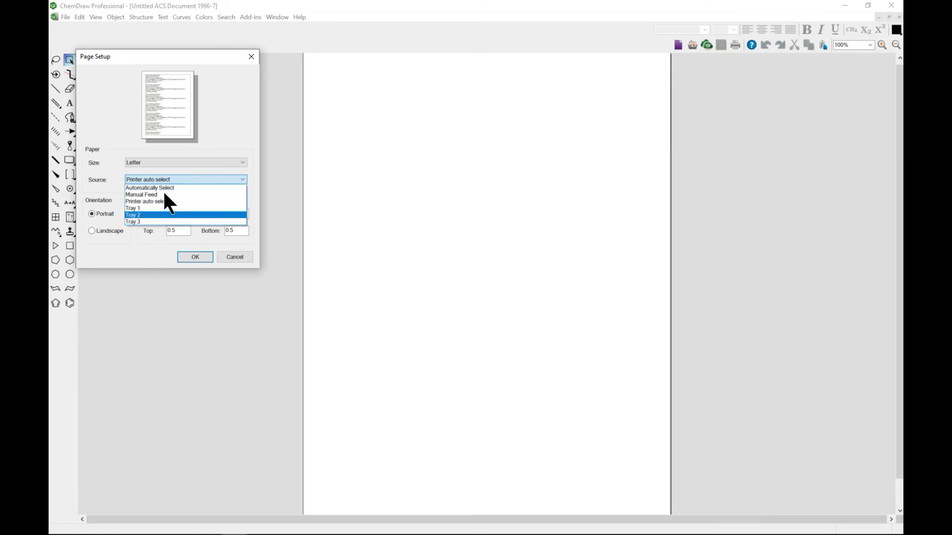
pyautogui.click(218, 132)
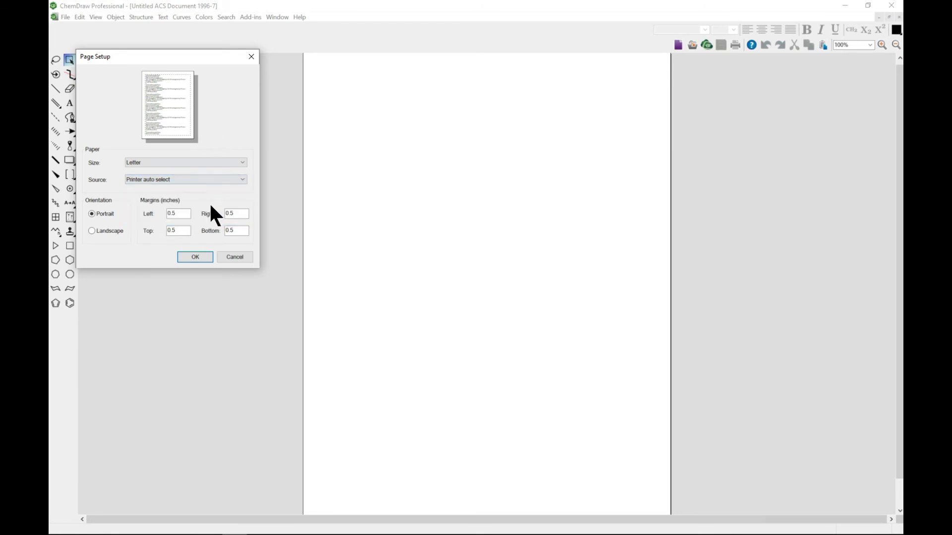
pyautogui.click(92, 231)
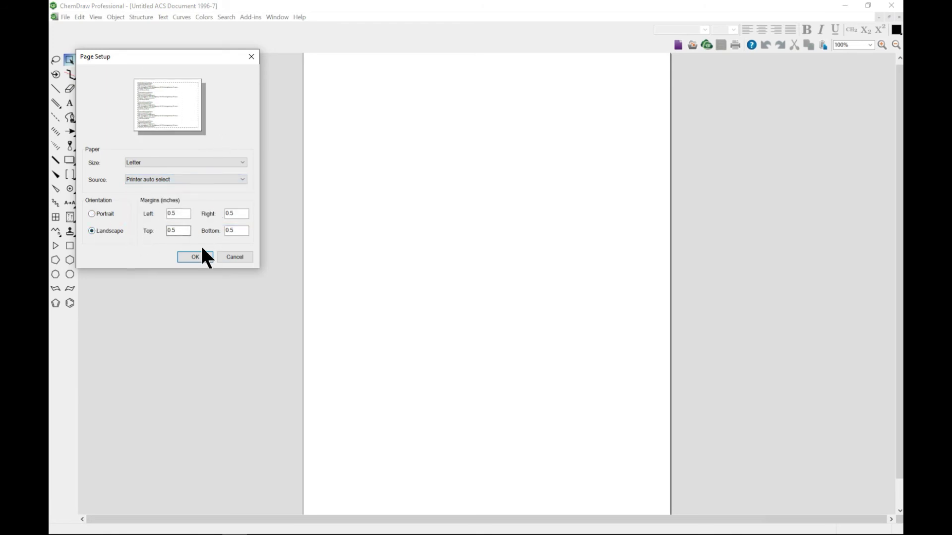
pyautogui.click(233, 257)
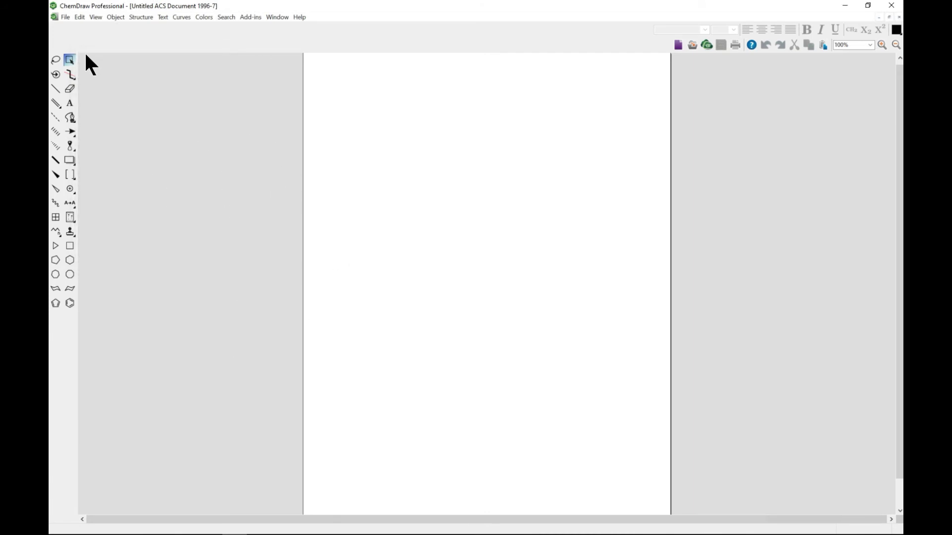
# Open the Creatine Synthesis sample document.
pyautogui.click(62, 17)
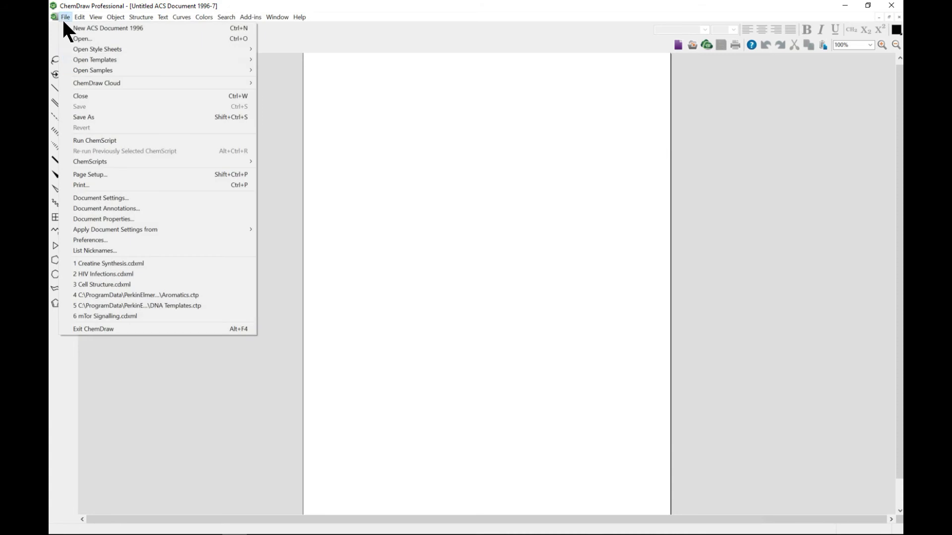
pyautogui.moveTo(86, 49)
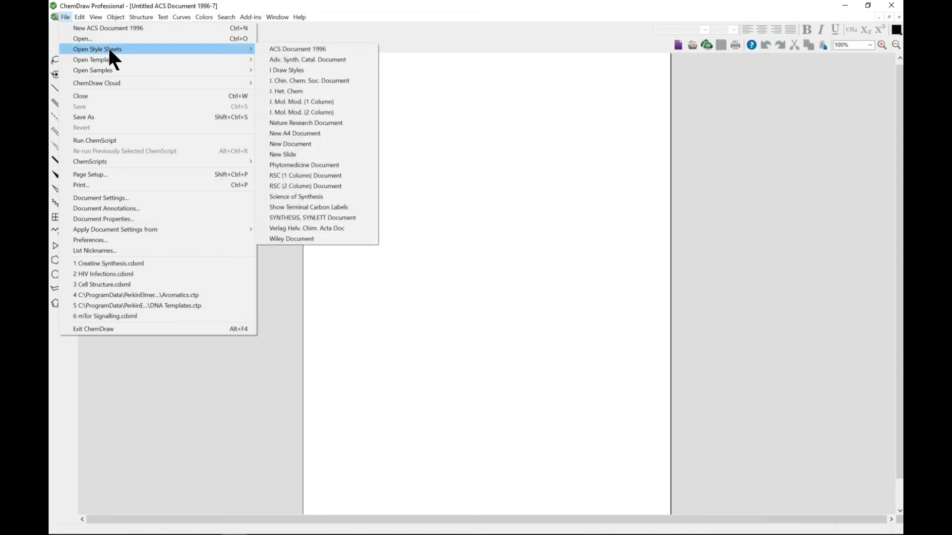
pyautogui.moveTo(239, 71)
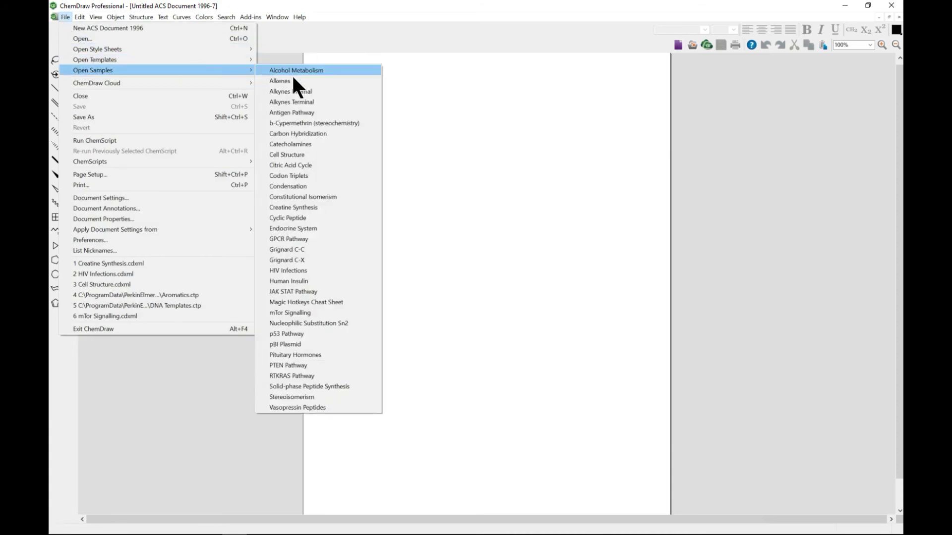
pyautogui.click(312, 209)
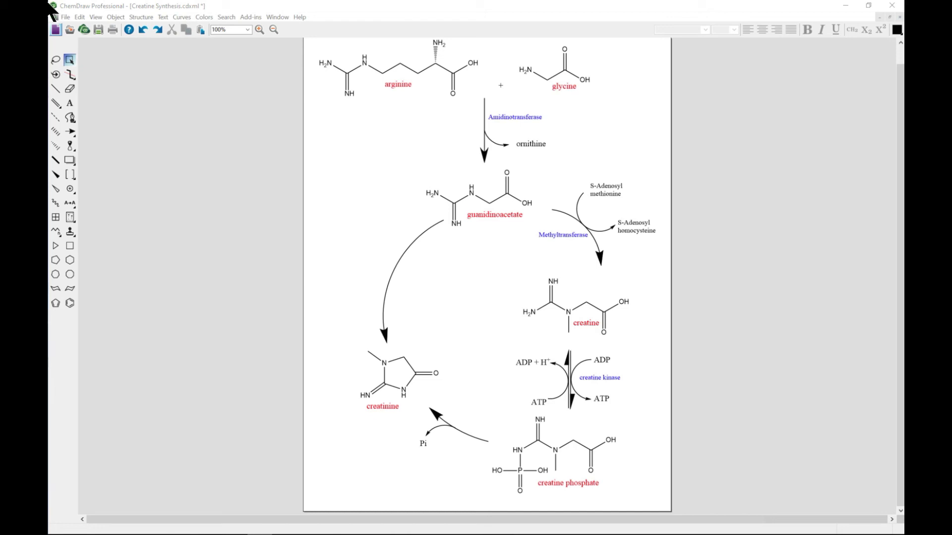
# Set Reaction Display autonumbering to Roman numerals and apply it to existing objects.
pyautogui.click(66, 19)
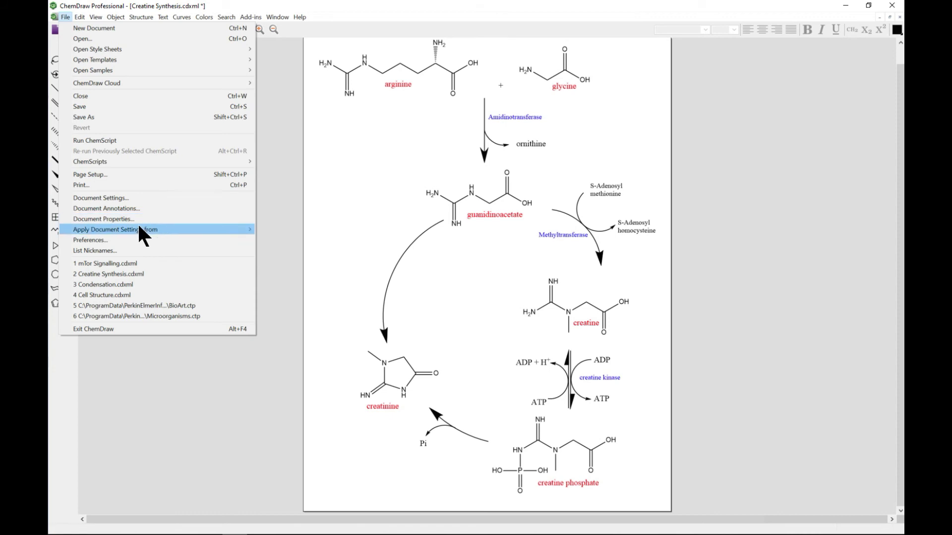
pyautogui.click(120, 198)
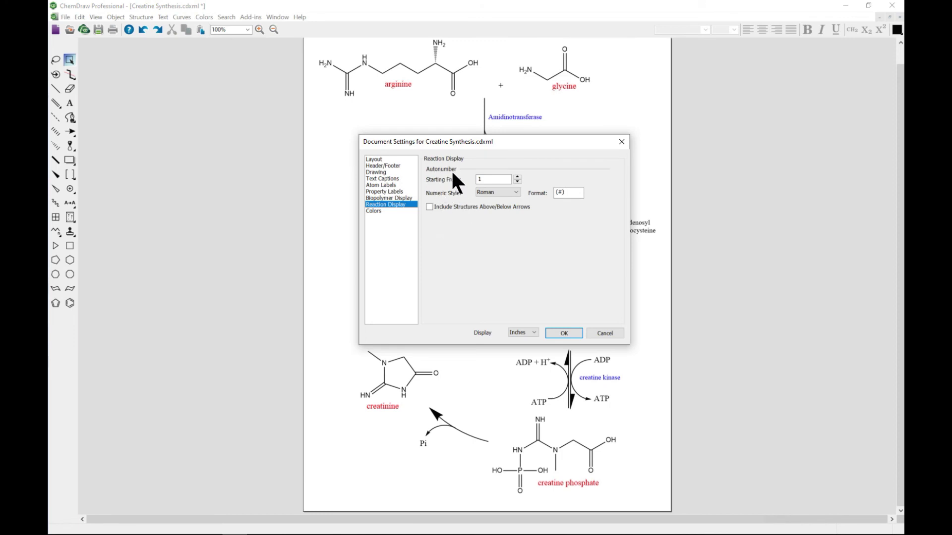
pyautogui.moveTo(451, 142); pyautogui.dragTo(711, 176)
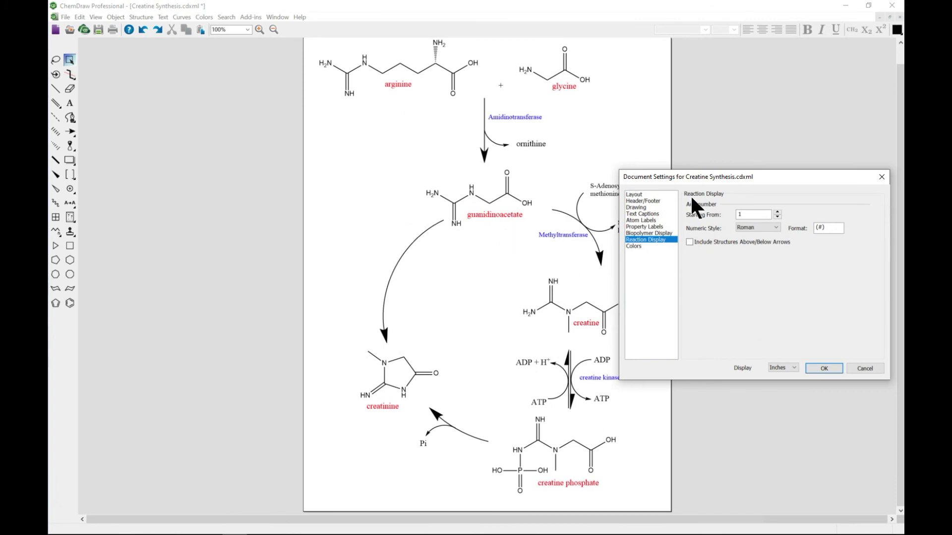
pyautogui.moveTo(694, 180); pyautogui.dragTo(467, 128)
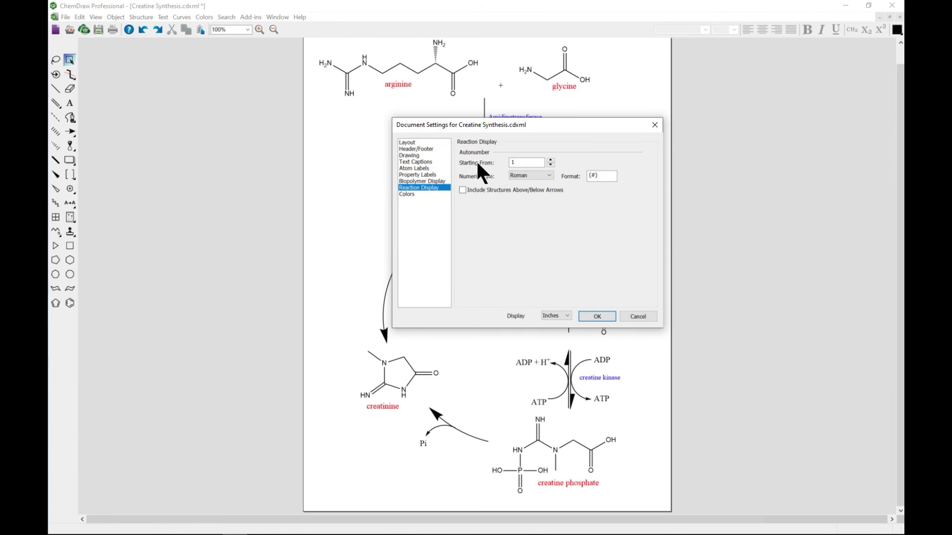
pyautogui.click(549, 177)
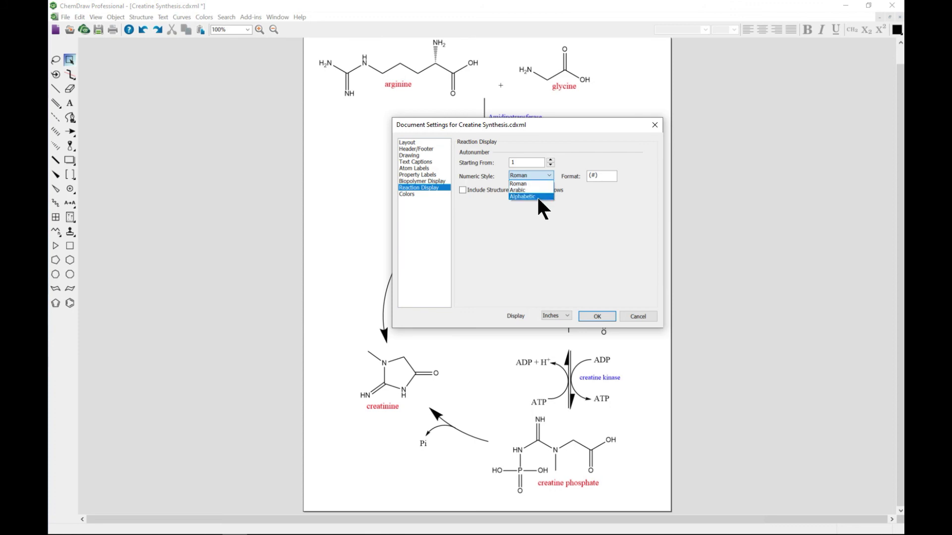
pyautogui.click(555, 209)
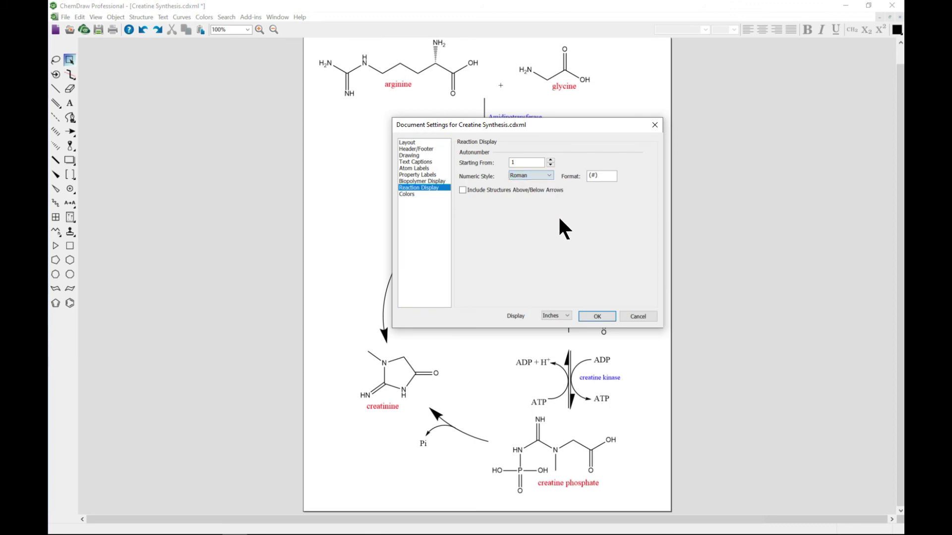
pyautogui.click(597, 316)
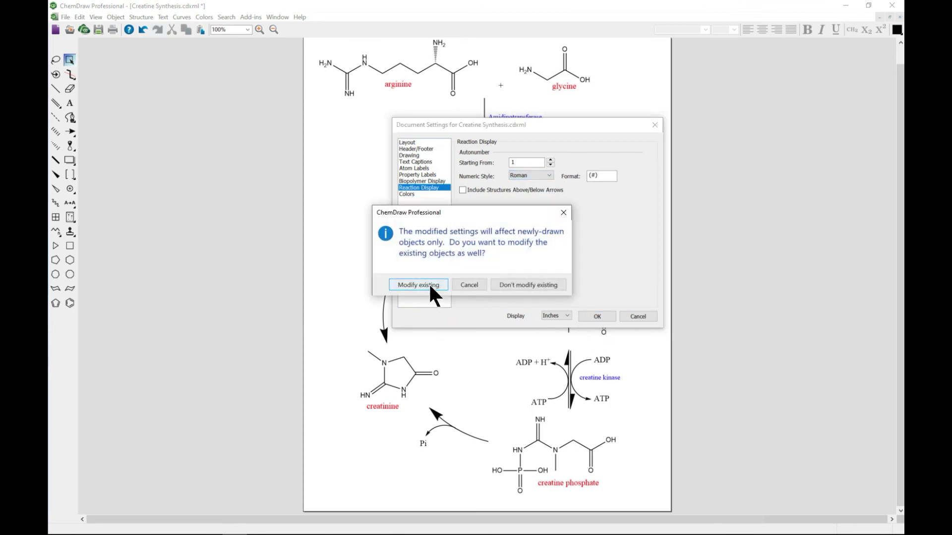
pyautogui.click(429, 285)
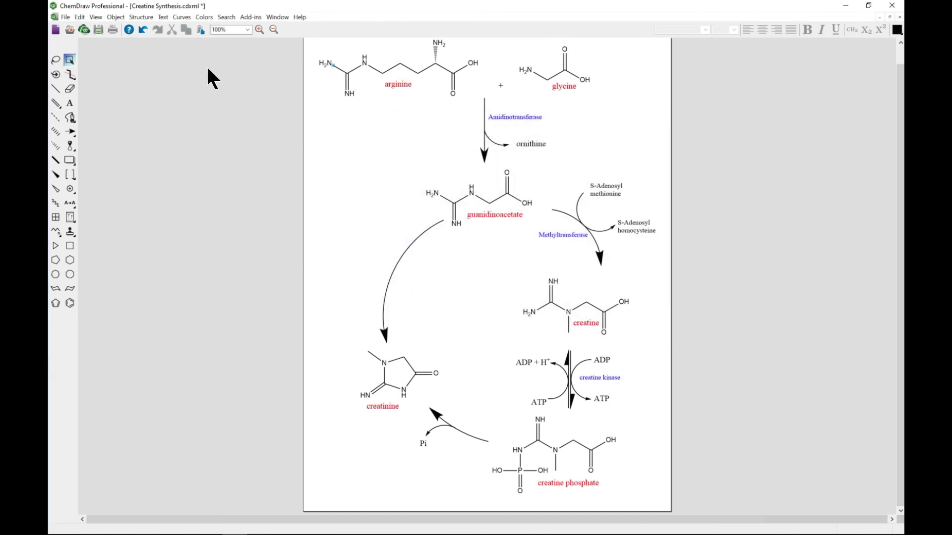
pyautogui.click(65, 17)
pyautogui.moveTo(149, 70)
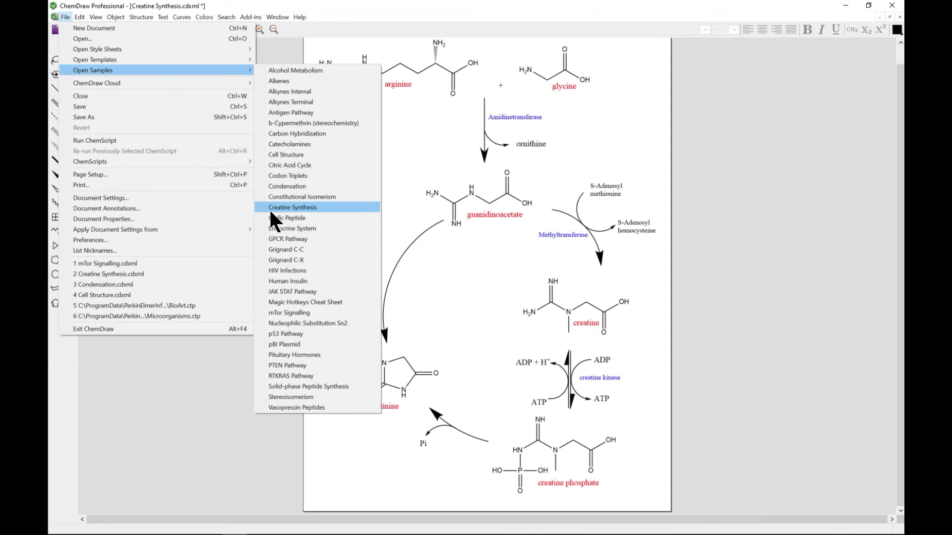
# Reload the Creatine Synthesis sample as an editable copy.
pyautogui.click(313, 208)
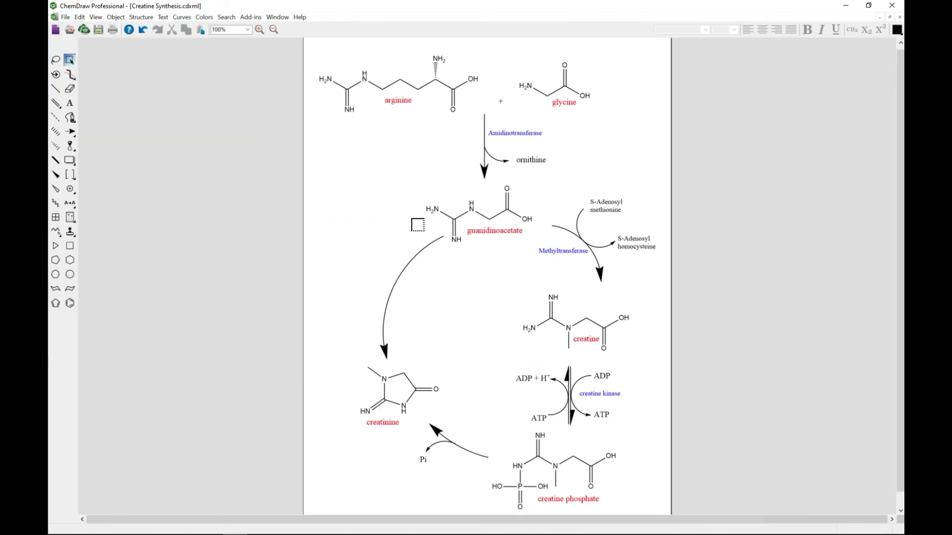
pyautogui.click(439, 192)
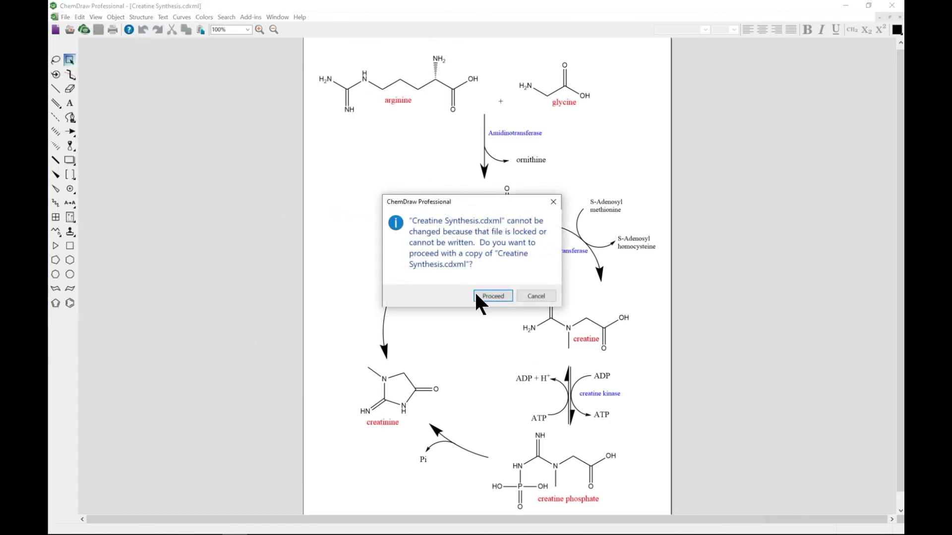
pyautogui.click(492, 296)
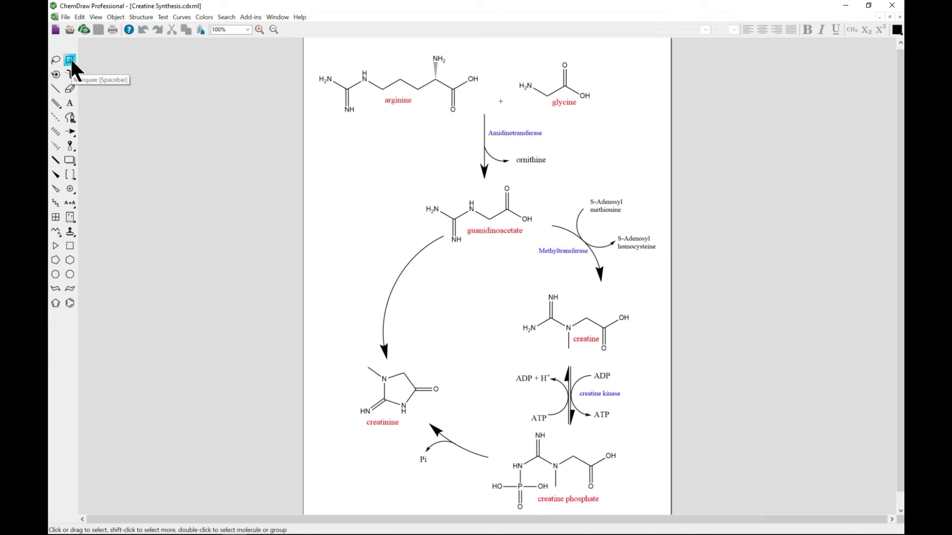
# Select the whole scheme and autonumber its structures (I)–(V).
pyautogui.click(79, 17)
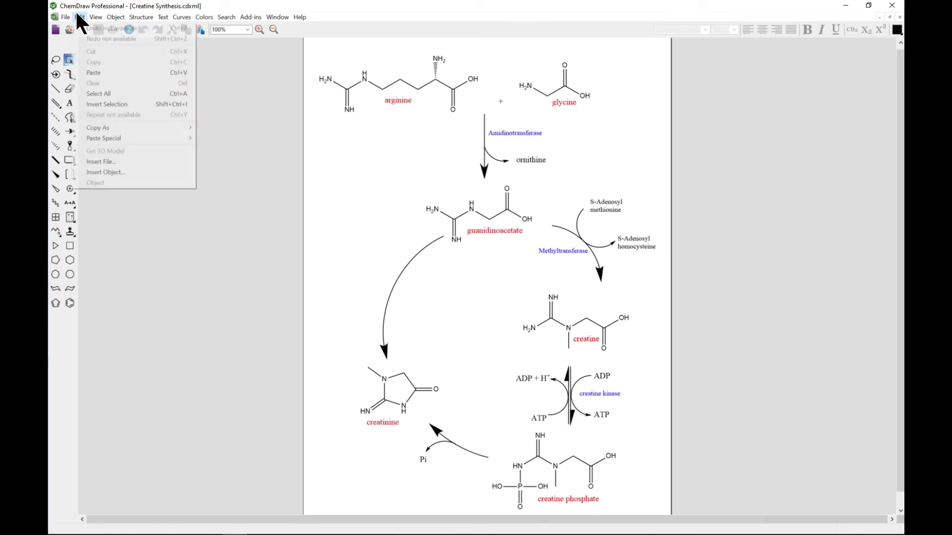
pyautogui.click(108, 93)
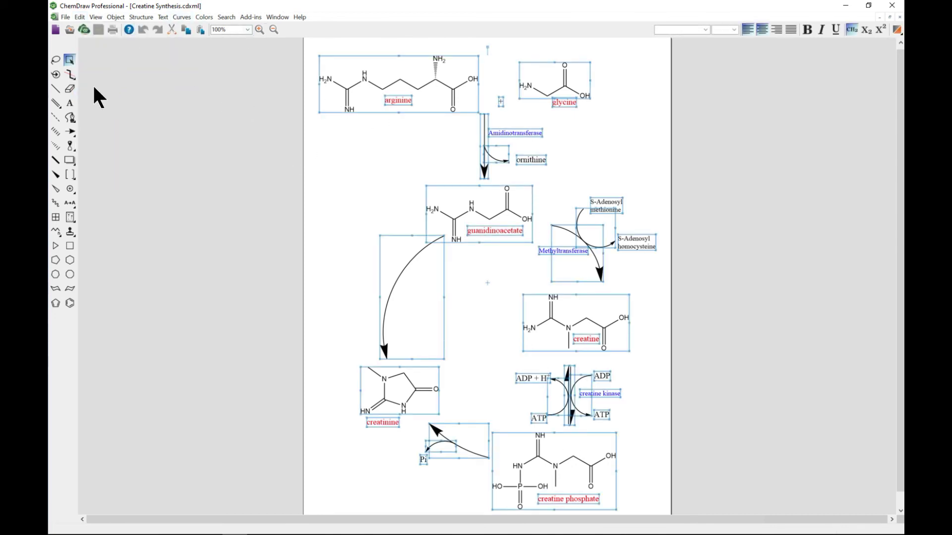
pyautogui.moveTo(326, 53); pyautogui.dragTo(674, 498)
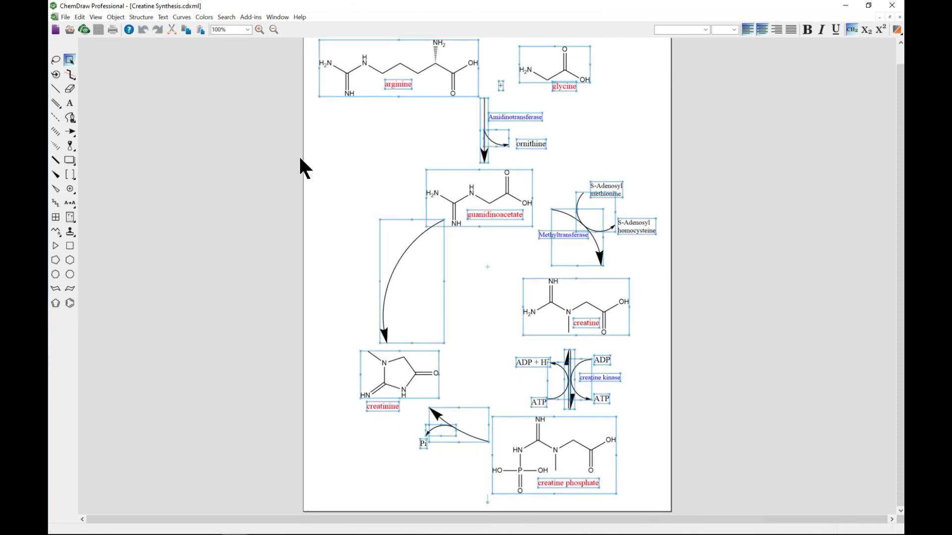
pyautogui.scroll(1, 284, 141)
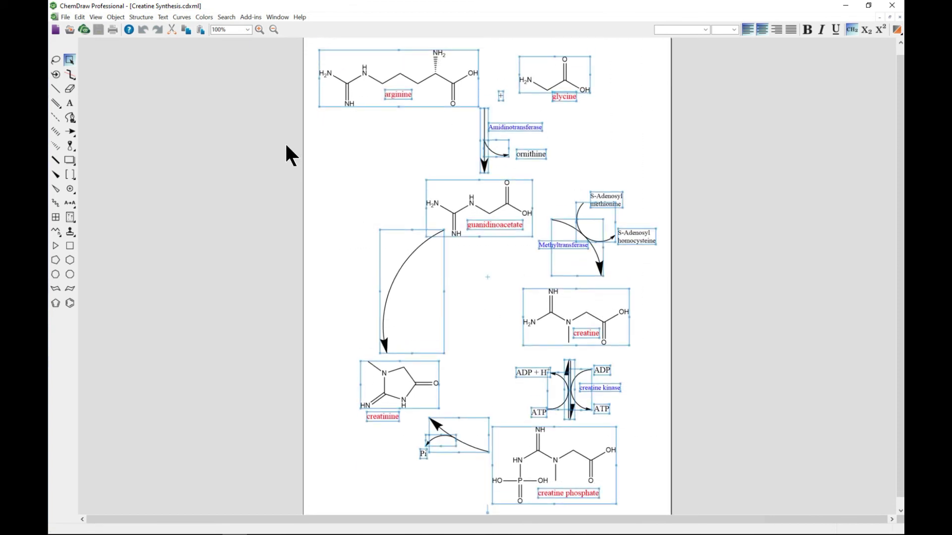
pyautogui.click(149, 18)
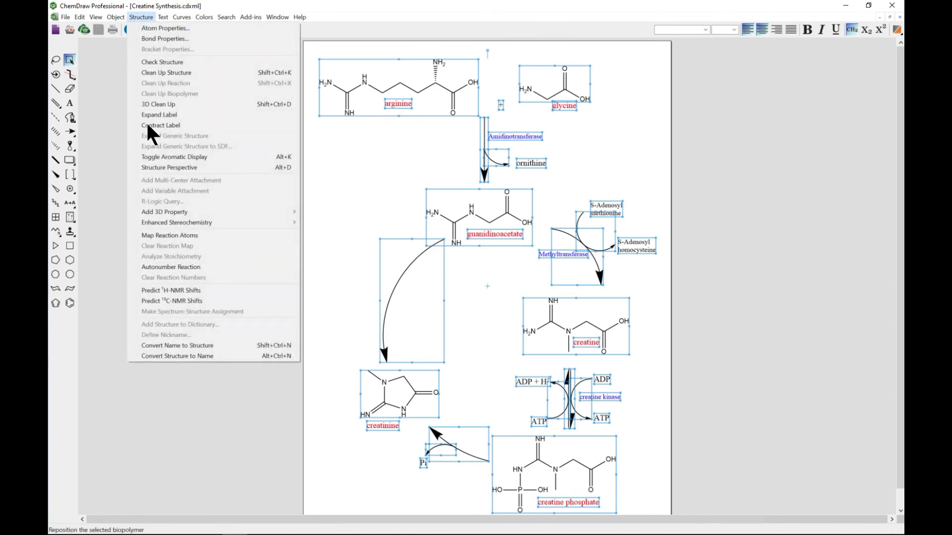
pyautogui.click(171, 267)
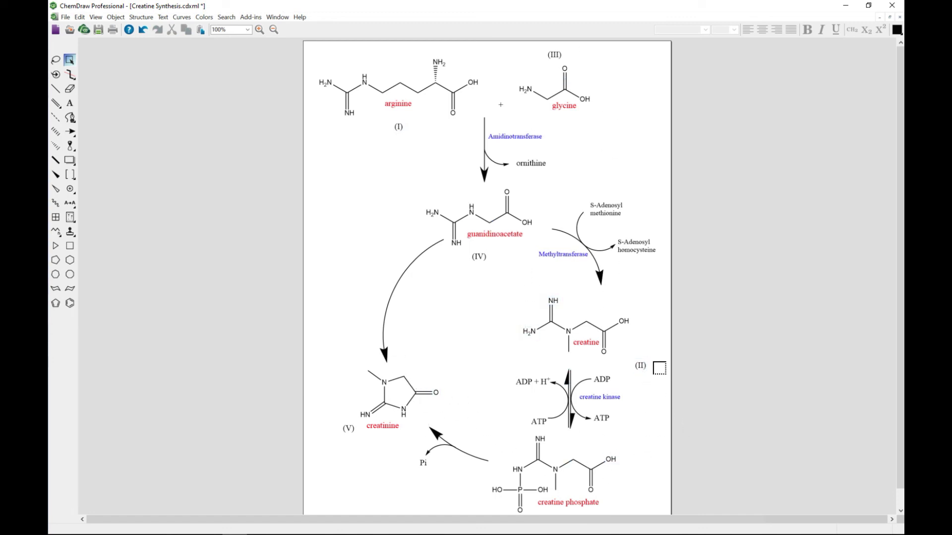
# Move label (II) beside creatine, then undo both the move and the Roman autonumbering.
pyautogui.moveTo(638, 367)
pyautogui.mouseDown()
pyautogui.moveTo(641, 295)
pyautogui.moveTo(628, 378)
pyautogui.mouseUp()
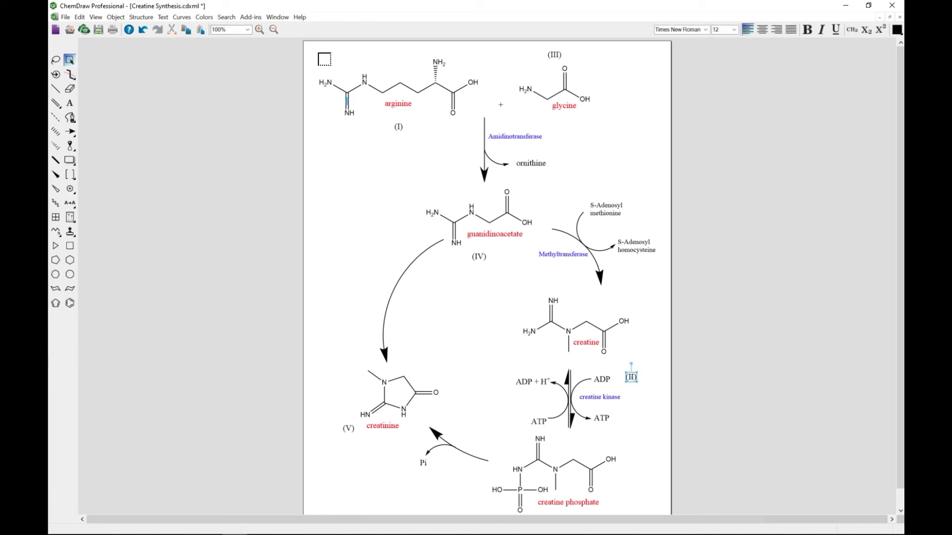
pyautogui.moveTo(324, 59); pyautogui.dragTo(666, 441)
pyautogui.click(81, 16)
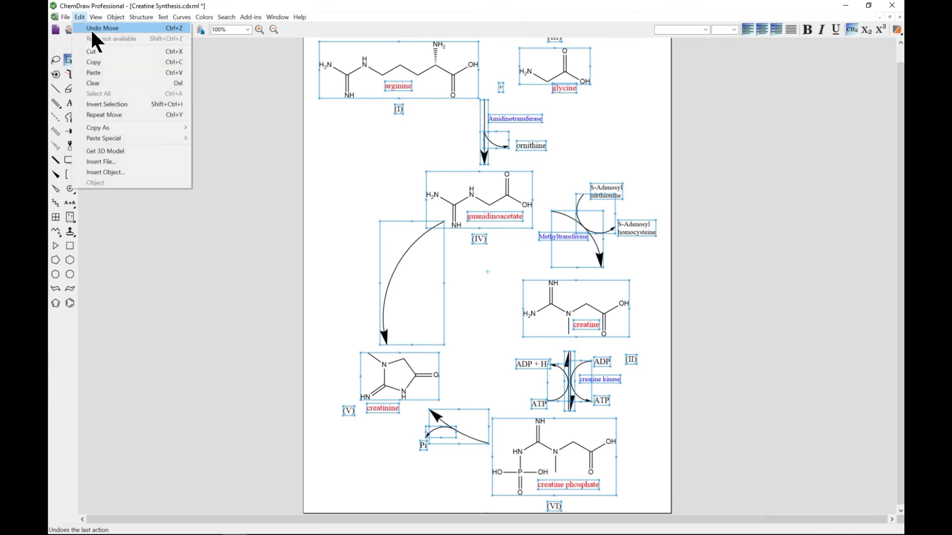
pyautogui.click(91, 28)
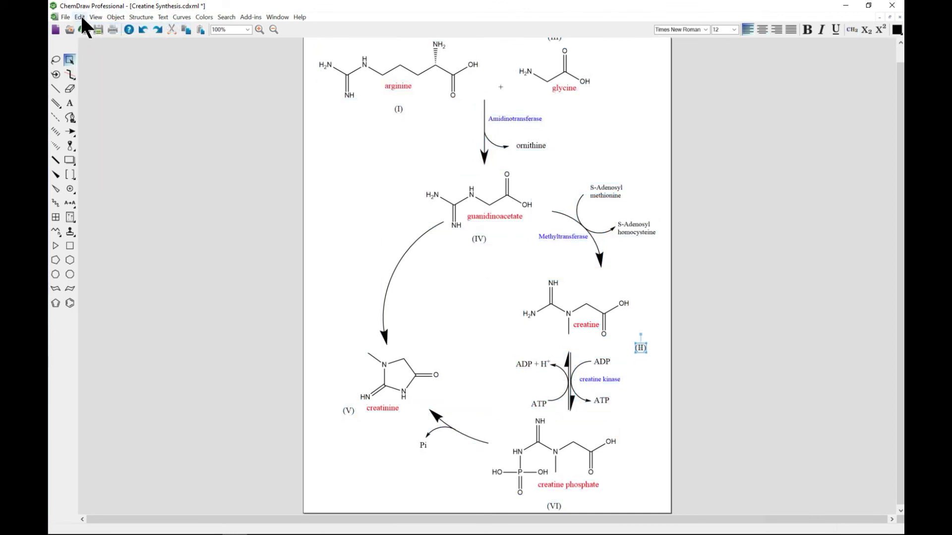
pyautogui.click(79, 16)
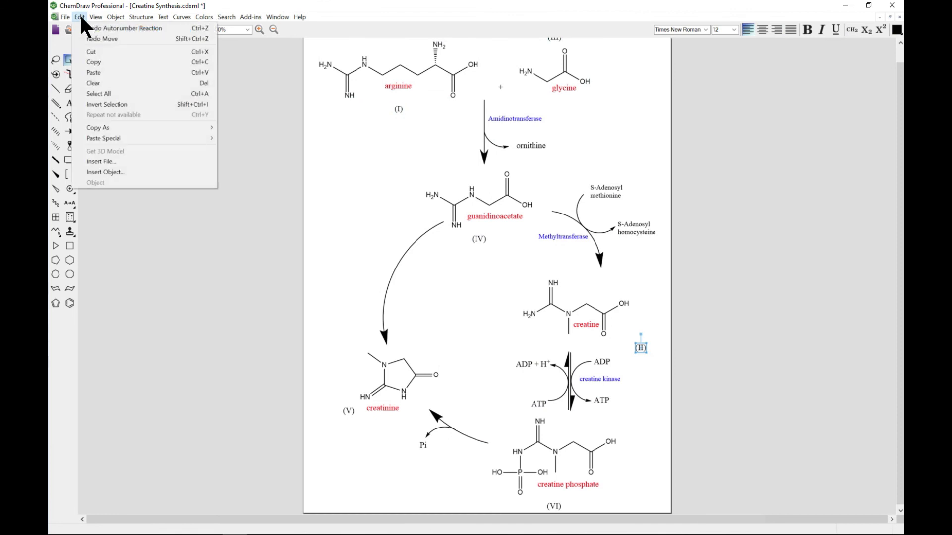
pyautogui.click(138, 28)
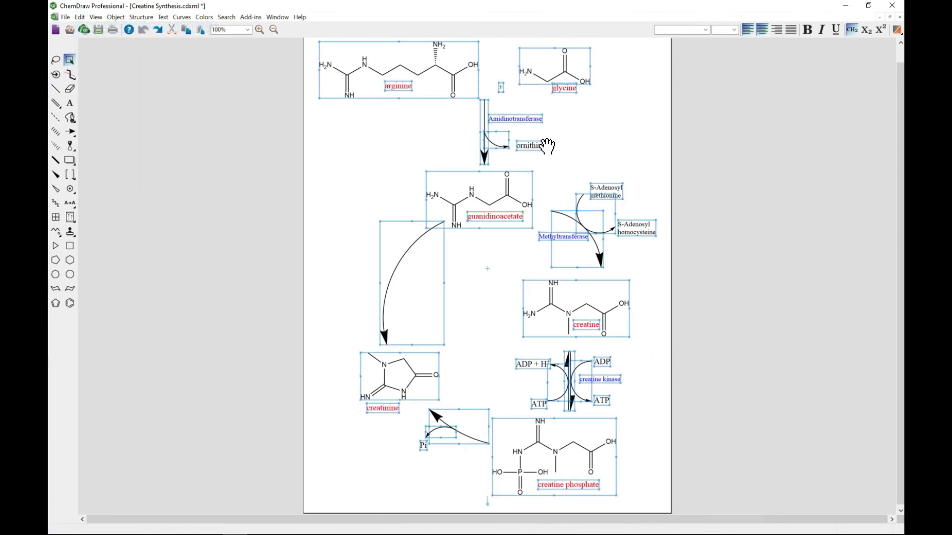